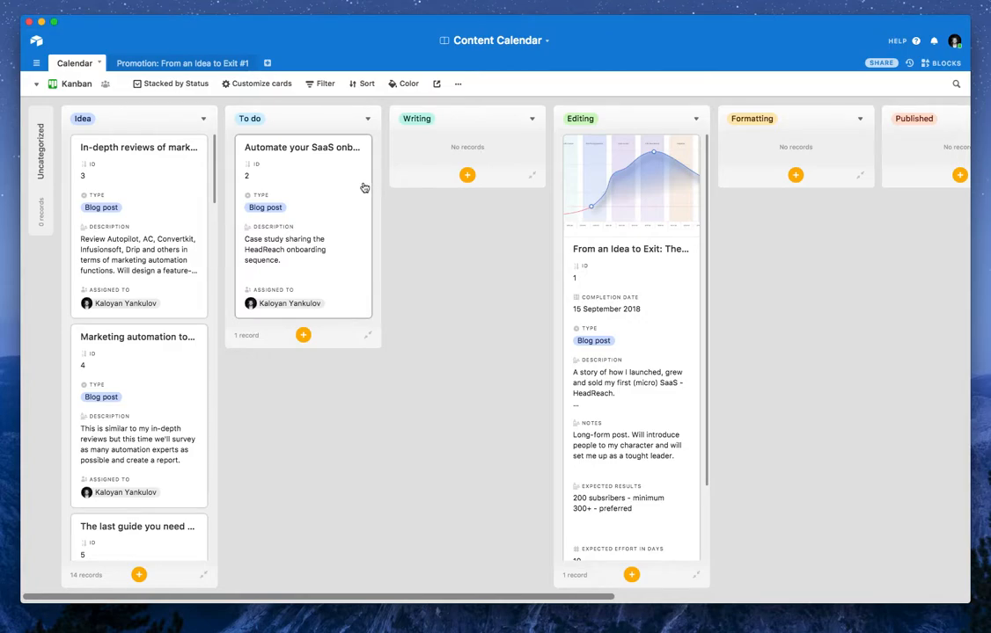
# - Look across the Kanban board's status columns and switch the Calendar table to Grid view
pyautogui.hscroll(10, 368, 189)
pyautogui.hscroll(-10, 371, 188)
pyautogui.hscroll(4, 370, 188)
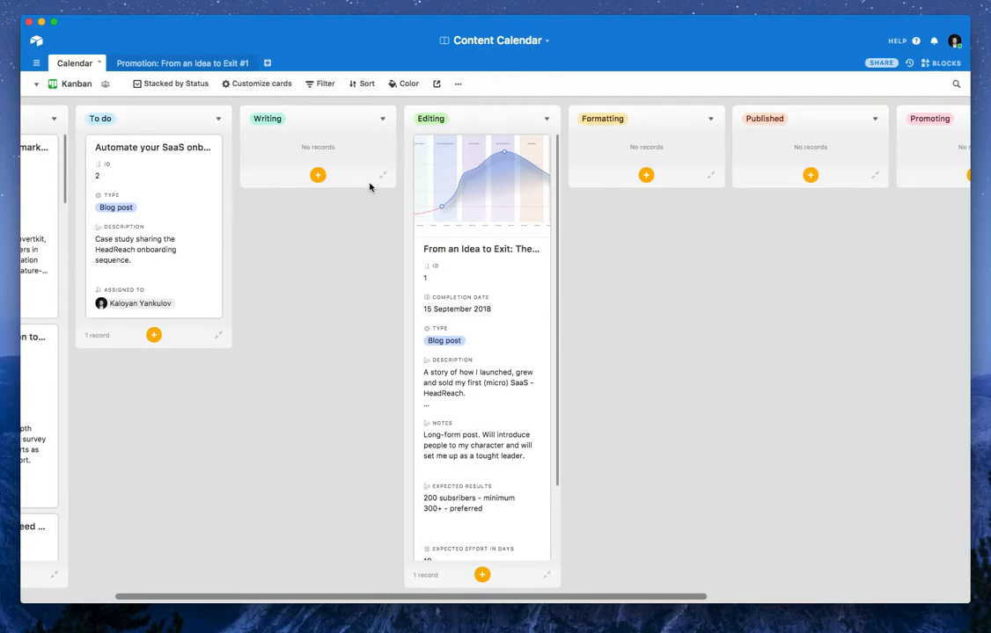
pyautogui.hscroll(-4, 369, 186)
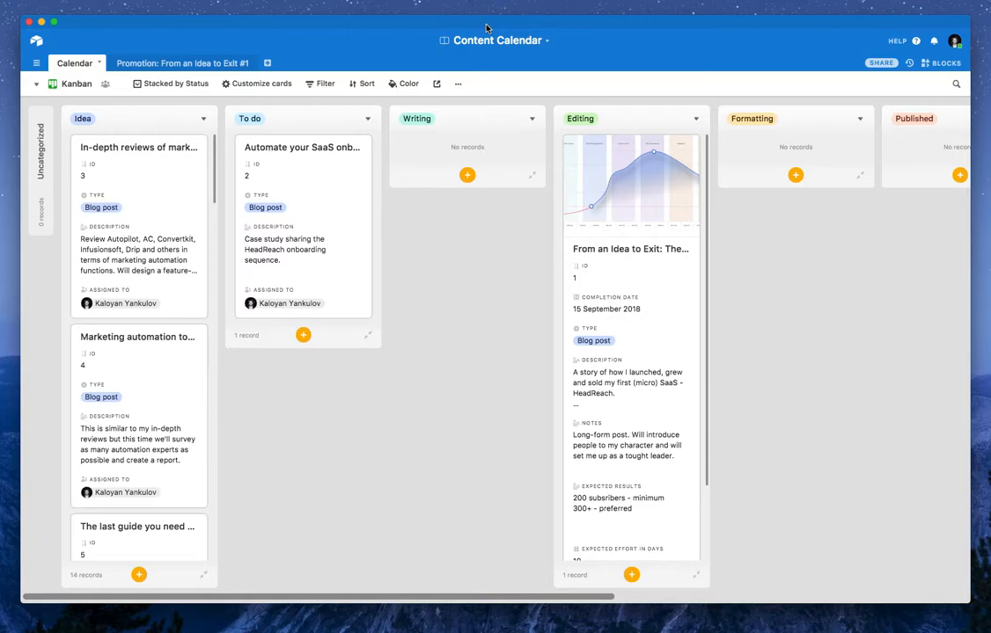
pyautogui.click(36, 85)
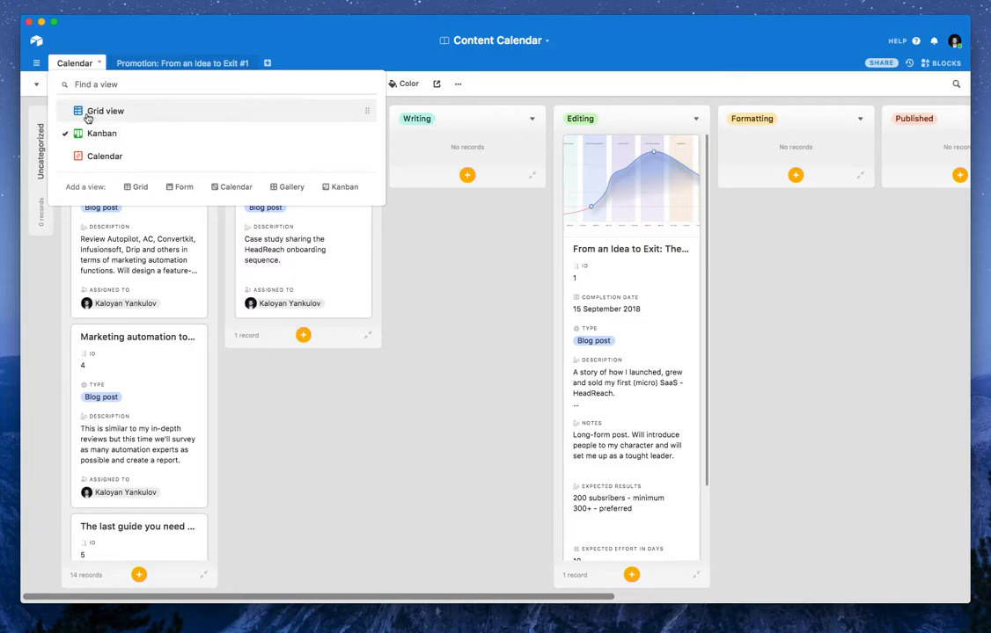
pyautogui.click(81, 110)
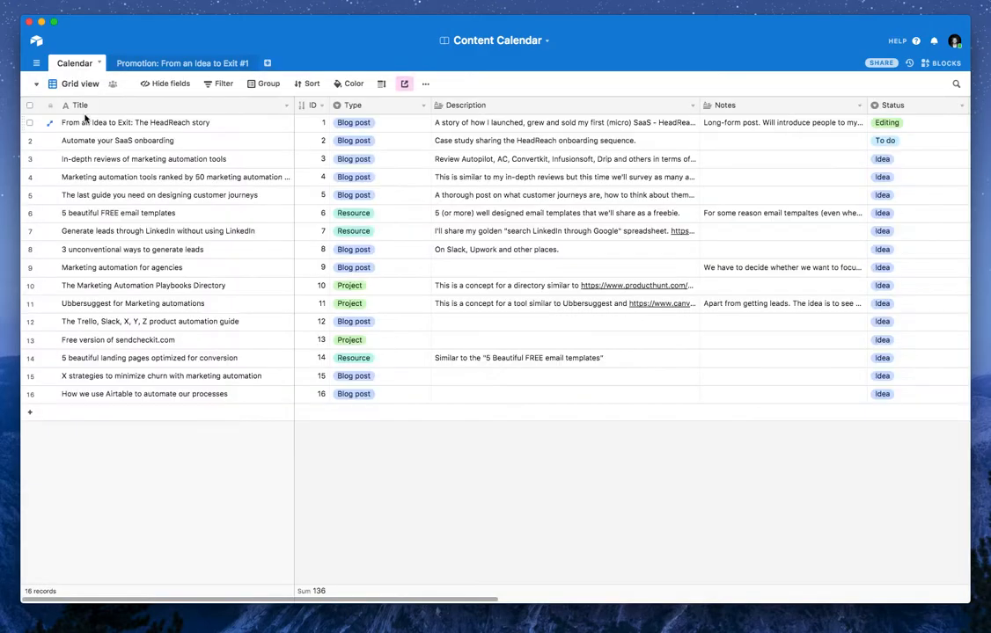
# - Switch the Calendar table from Grid view to the Kanban view and look across its status columns
pyautogui.click(36, 83)
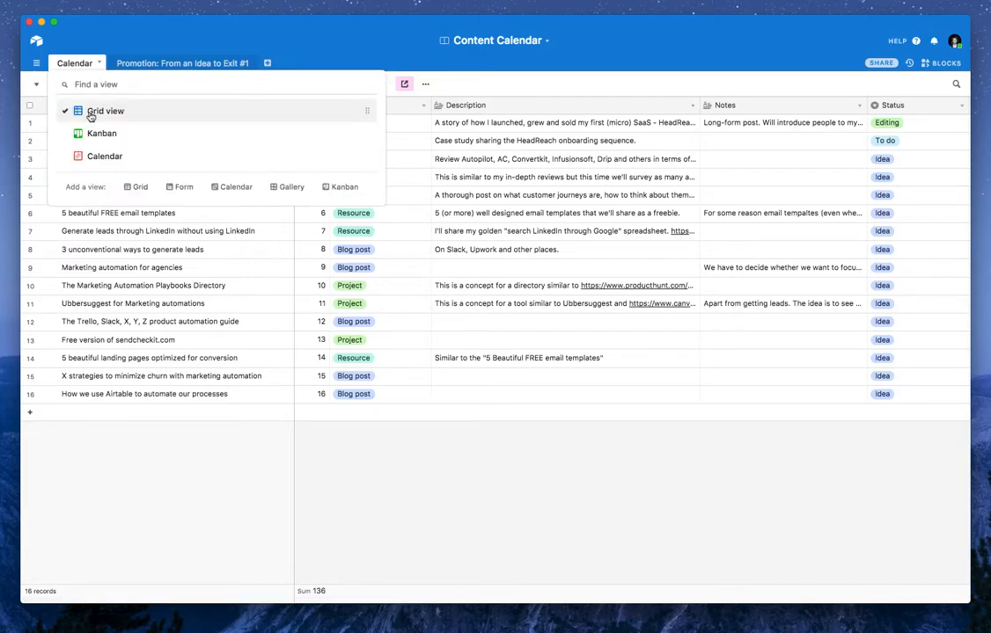
pyautogui.click(105, 141)
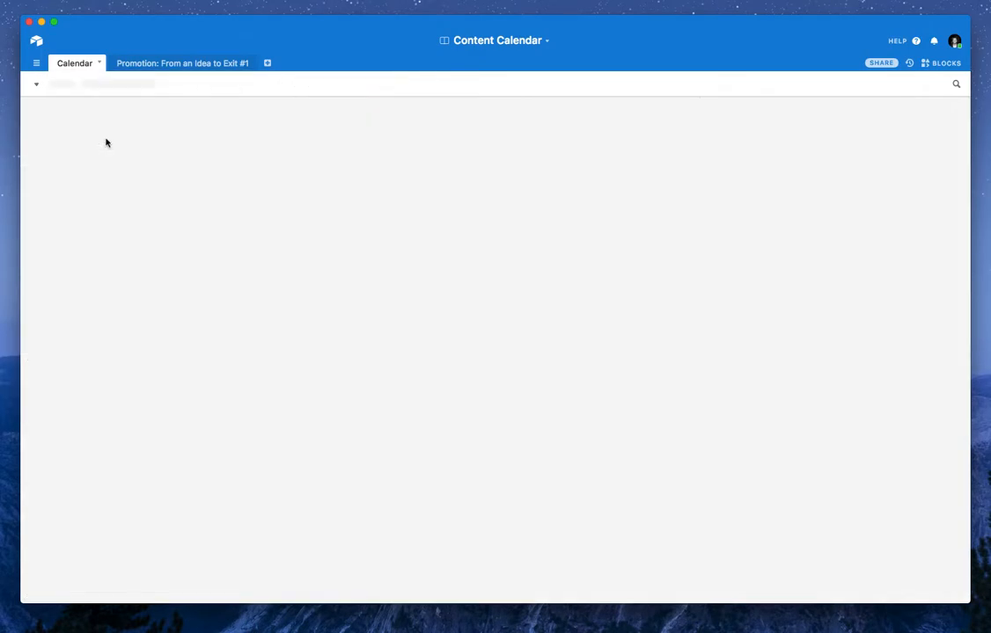
pyautogui.hscroll(5, 108, 162)
pyautogui.hscroll(-3, 111, 165)
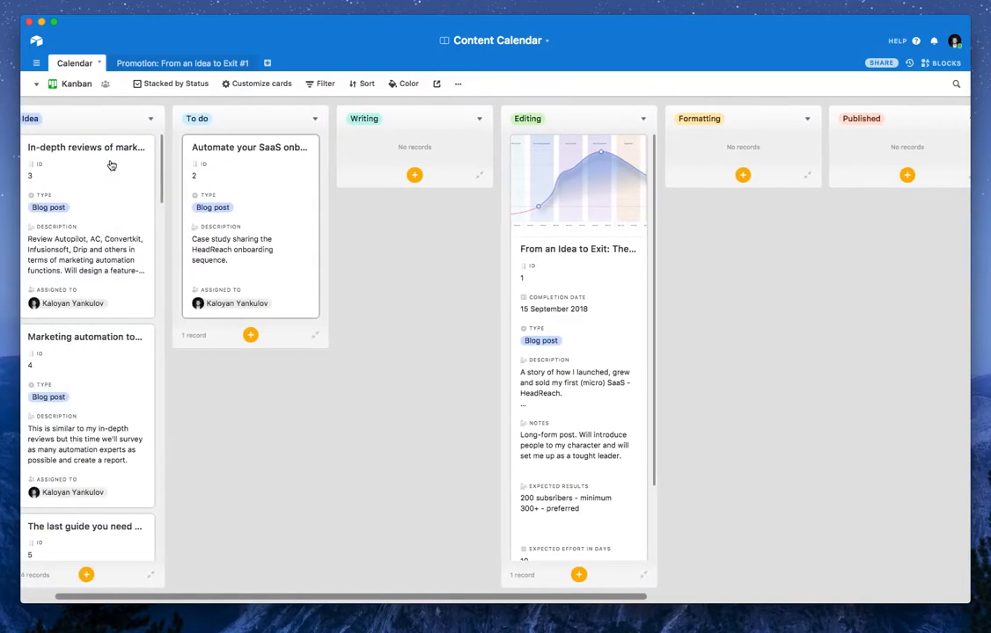
pyautogui.hscroll(-2, 111, 165)
# - Show the Calendar table's records in the Calendar view, and return to Grid view
pyautogui.click(36, 83)
pyautogui.click(88, 157)
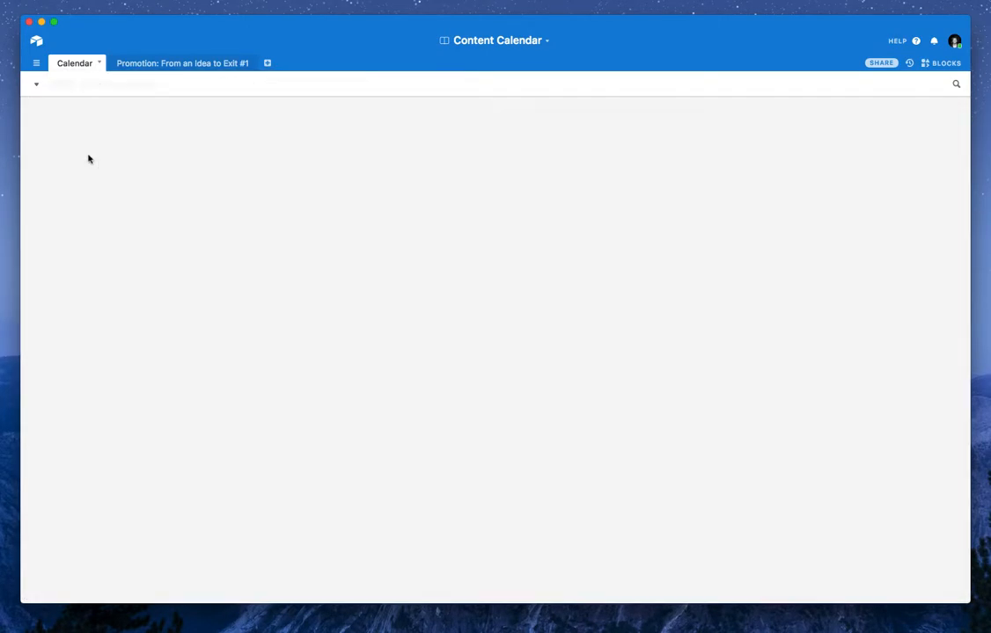
pyautogui.click(37, 84)
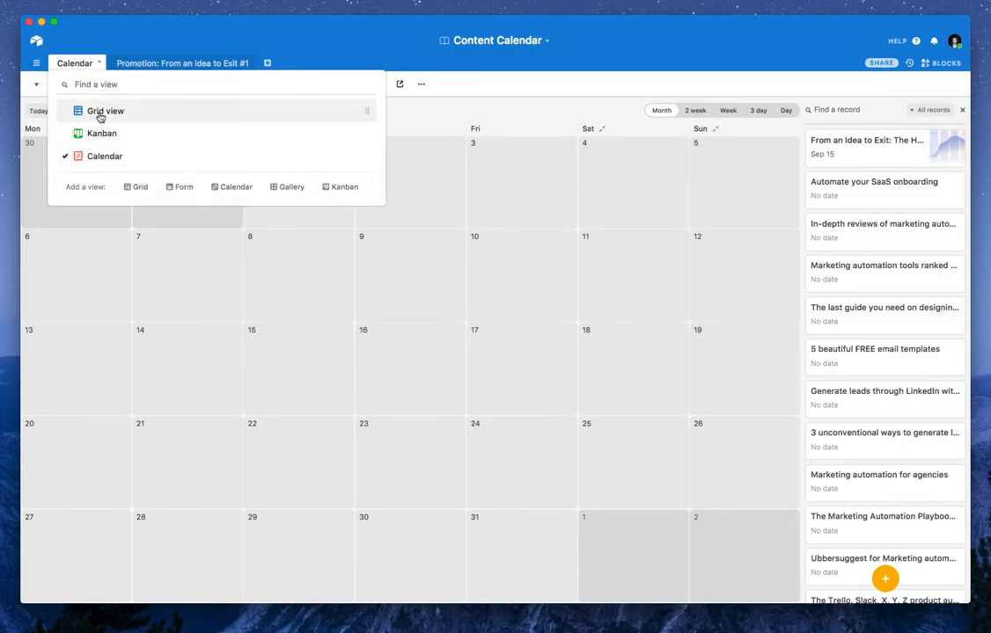
pyautogui.click(100, 115)
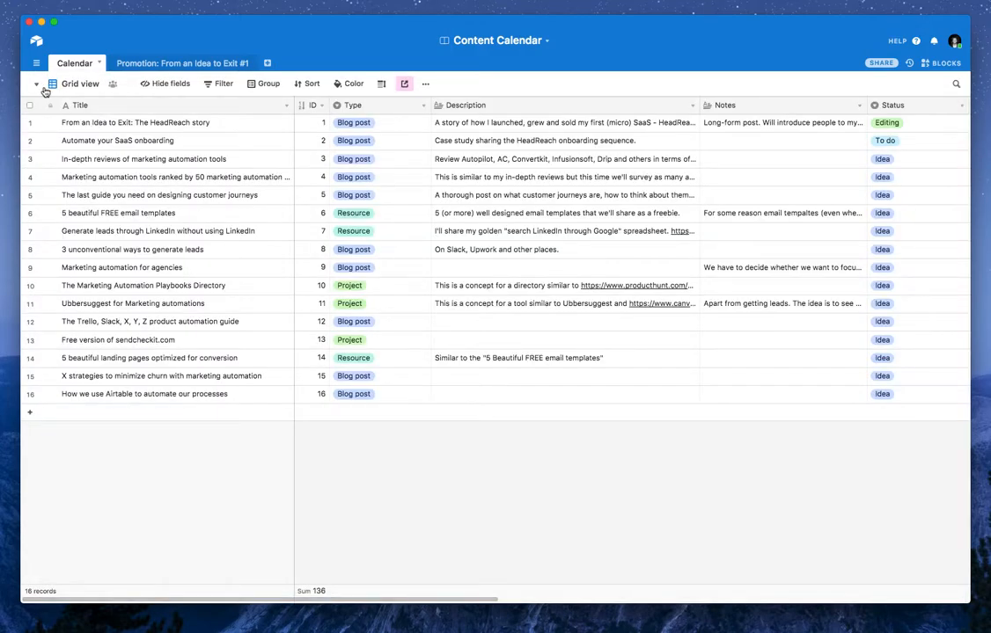
# - Compare the table's Kanban view with its Grid view, ending on the grid
pyautogui.click(37, 85)
pyautogui.click(85, 134)
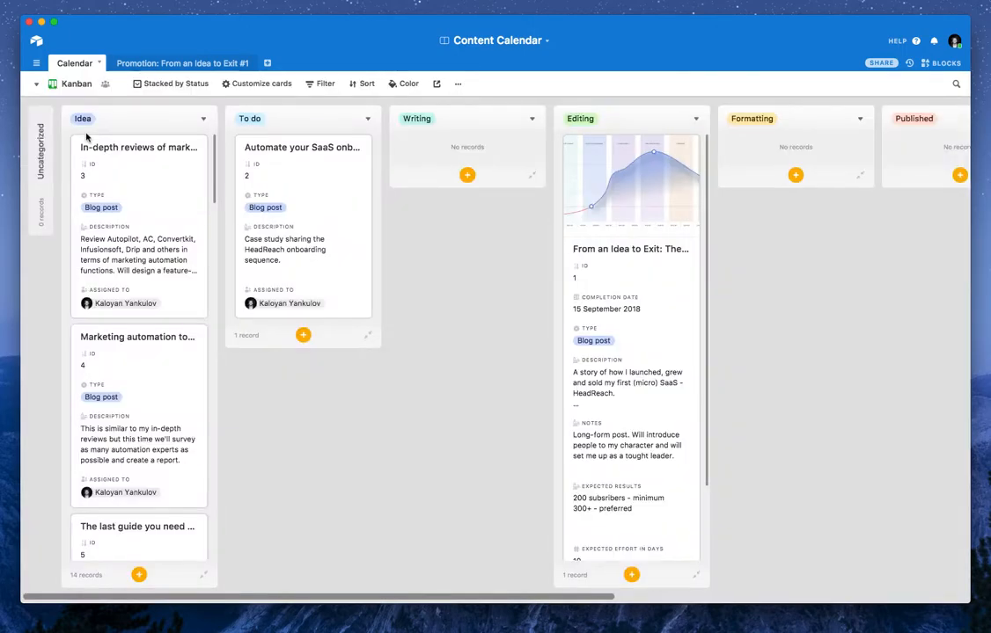
pyautogui.click(37, 85)
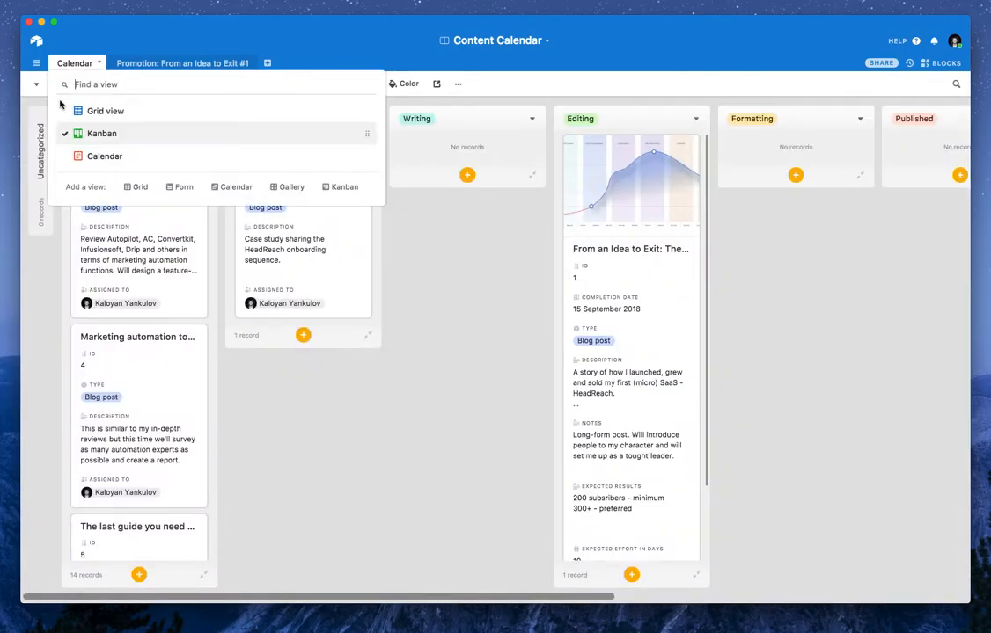
pyautogui.click(70, 110)
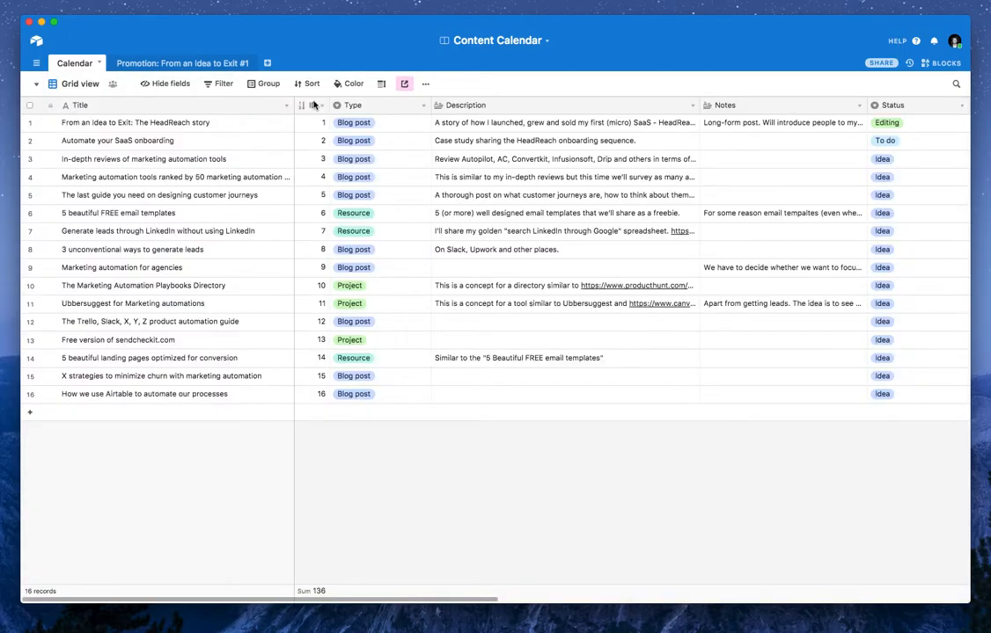
# - Group the grid's records by the Status field
pyautogui.click(270, 84)
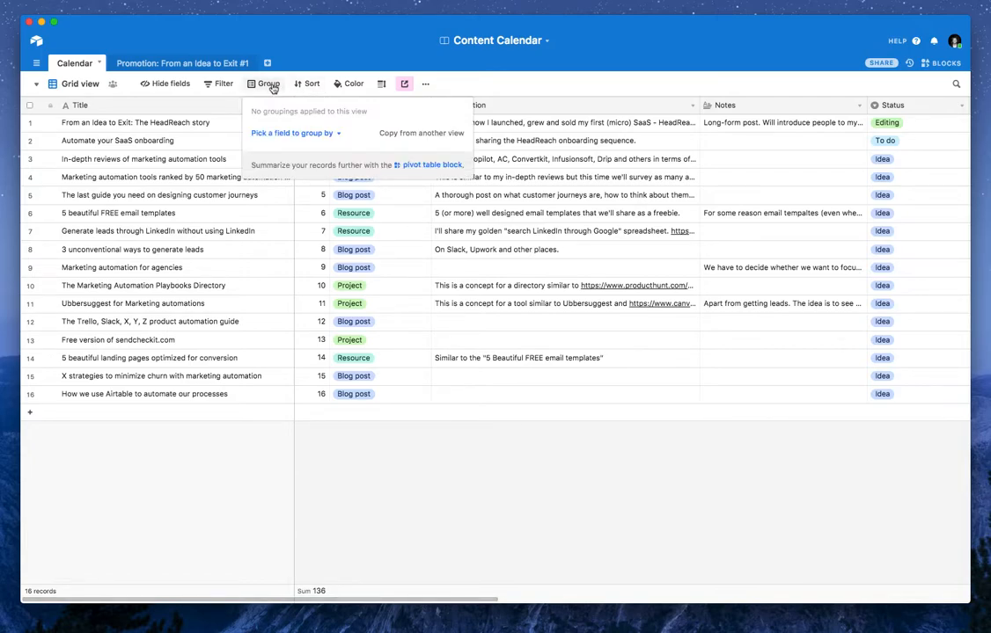
pyautogui.click(330, 138)
pyautogui.scroll(-3, 309, 175)
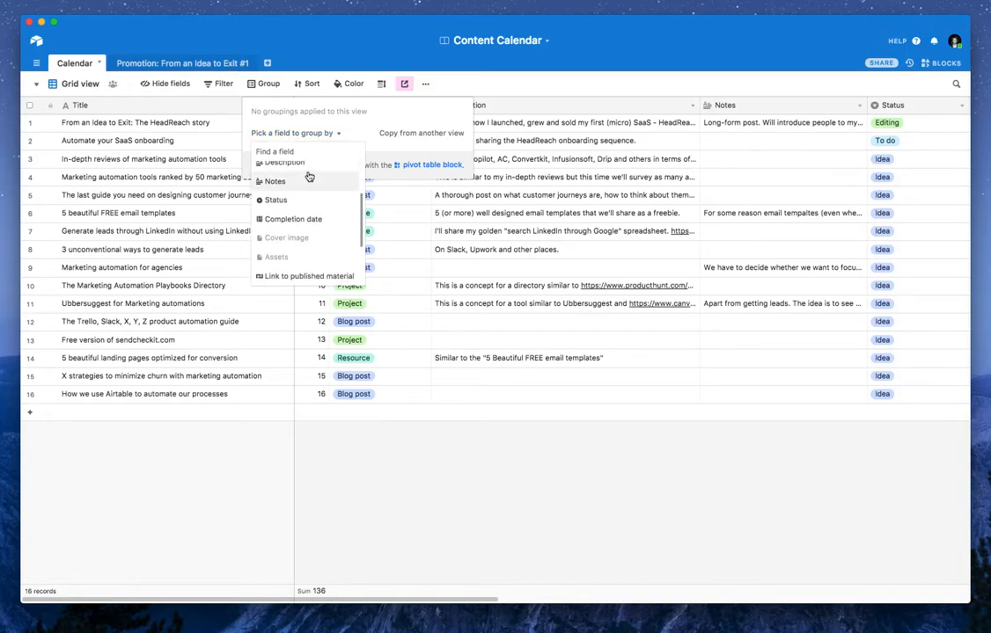
pyautogui.scroll(1, 309, 177)
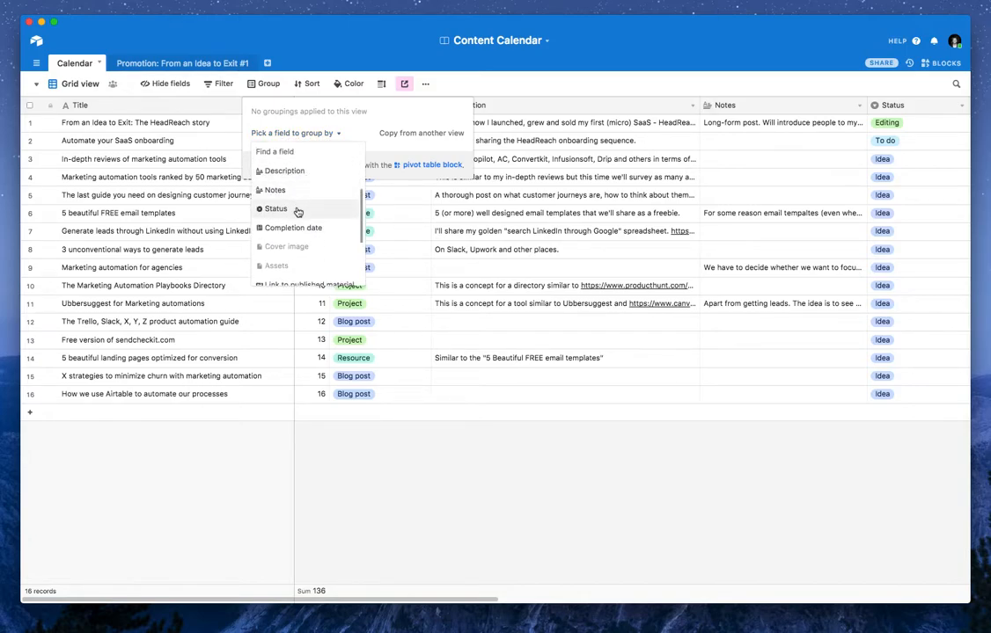
pyautogui.click(298, 209)
pyautogui.click(139, 114)
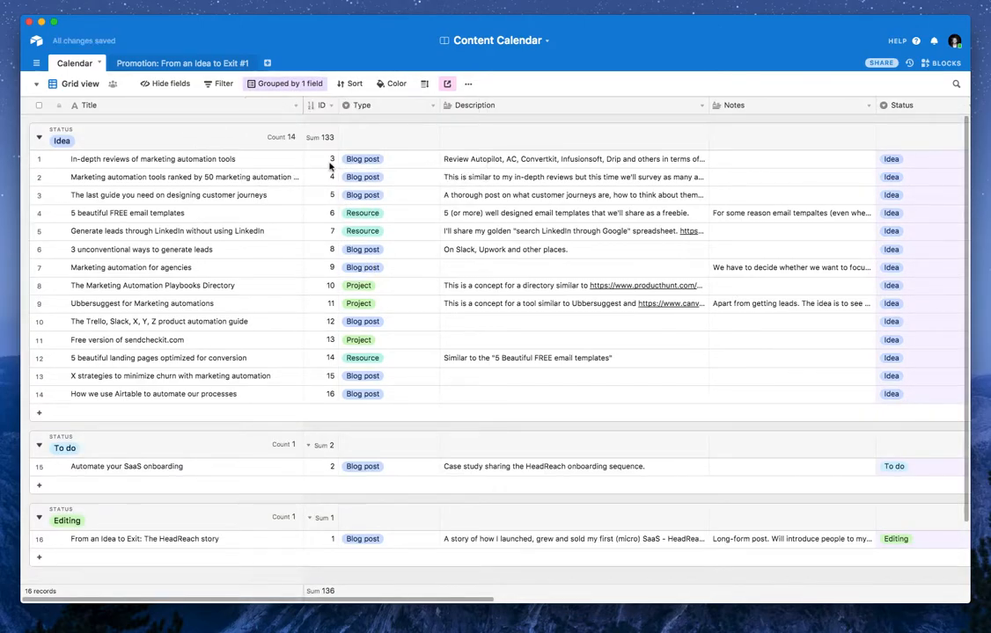
# - Look over the status groups and remove the Status grouping from the grid
pyautogui.scroll(-2, 176, 387)
pyautogui.scroll(2, 184, 385)
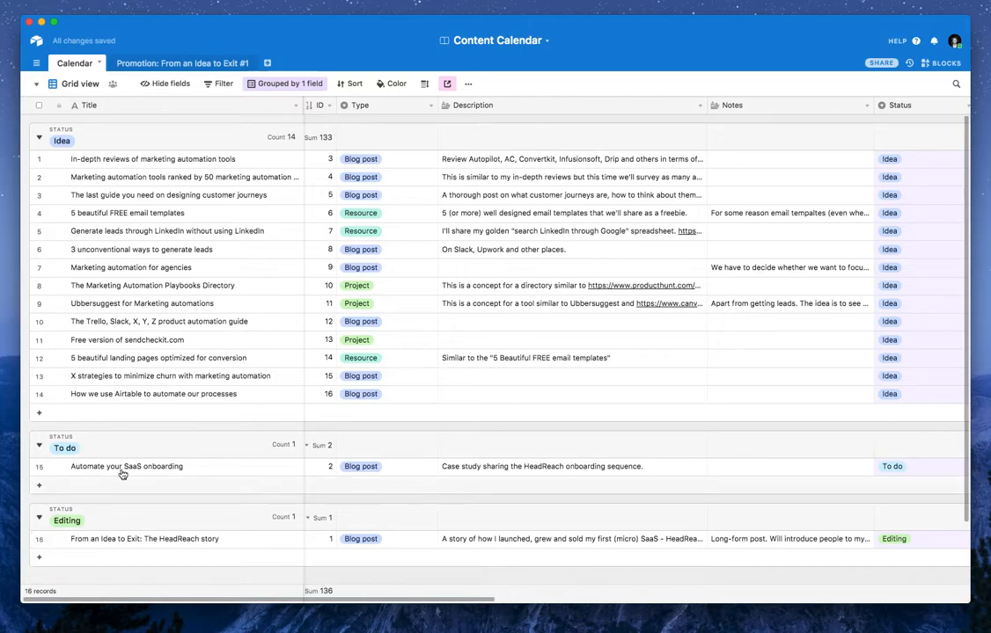
pyautogui.click(250, 83)
pyautogui.click(255, 113)
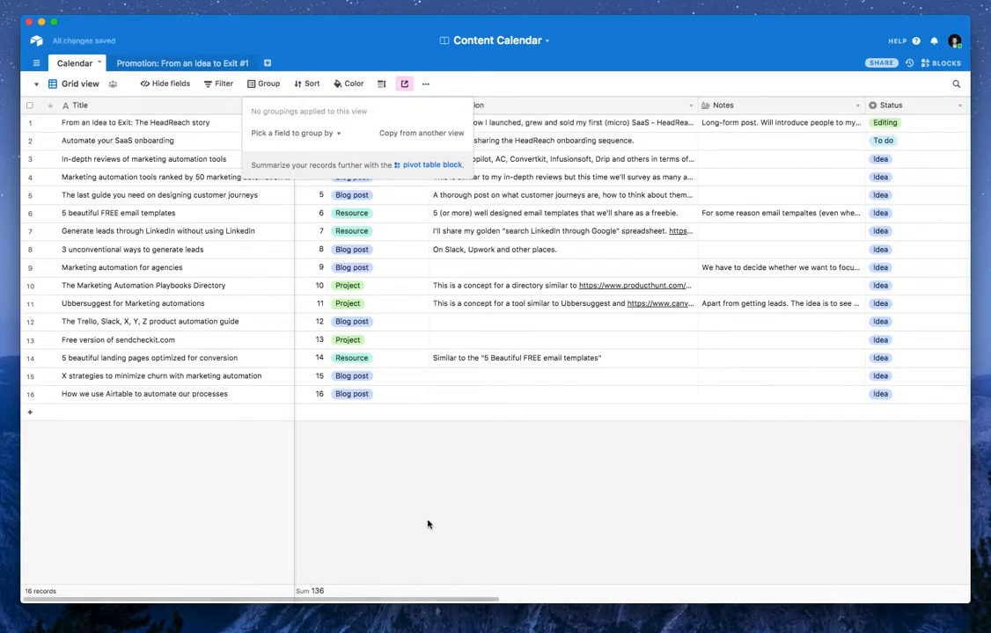
pyautogui.click(444, 541)
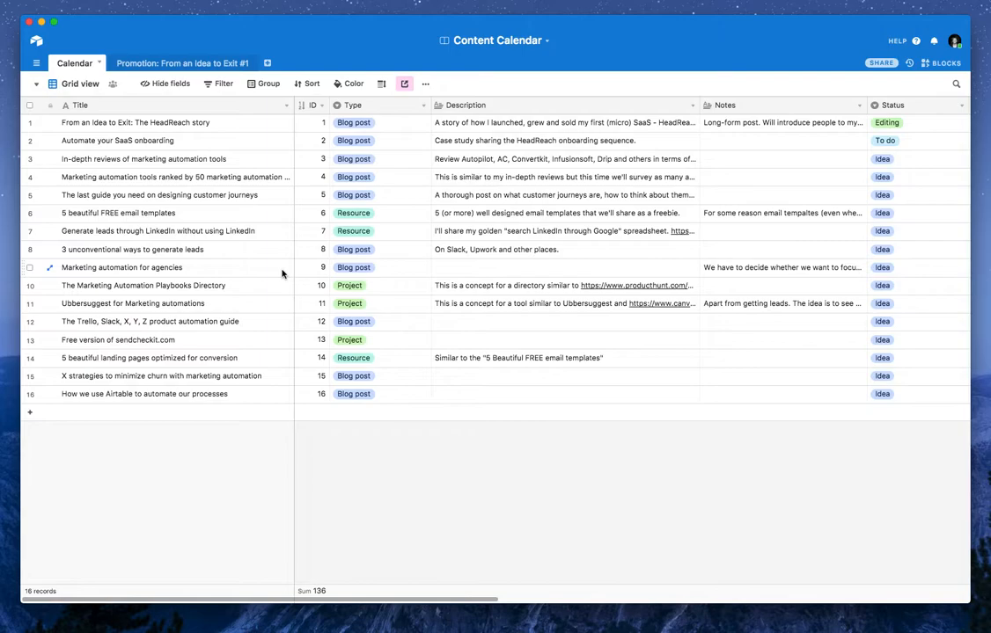
# - Open the "Promotion: From an Idea to Exit #1" table briefly and return to the Calendar table
pyautogui.click(151, 65)
pyautogui.click(78, 65)
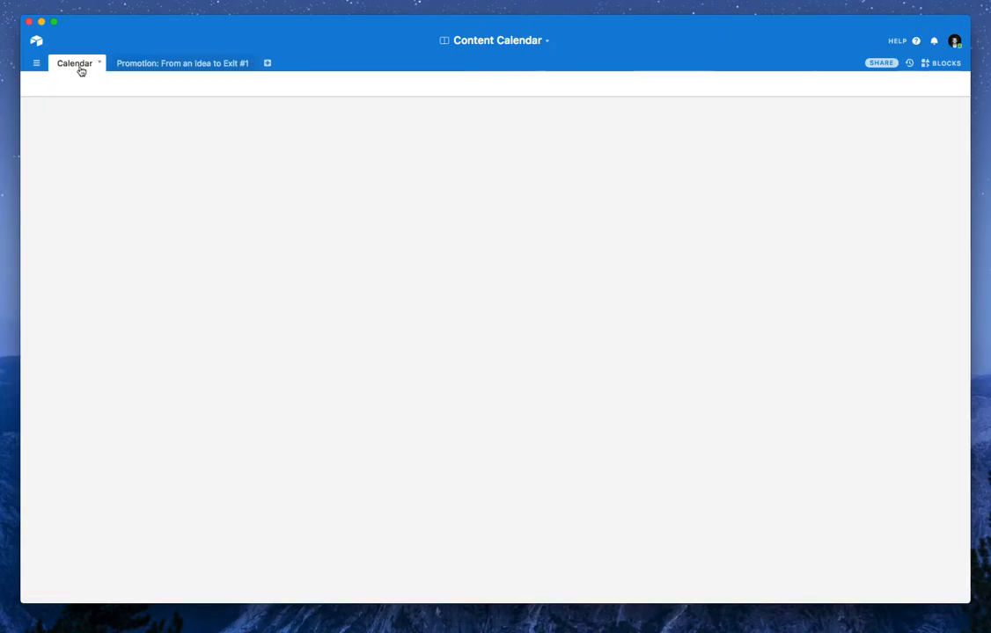
pyautogui.click(153, 65)
pyautogui.click(86, 65)
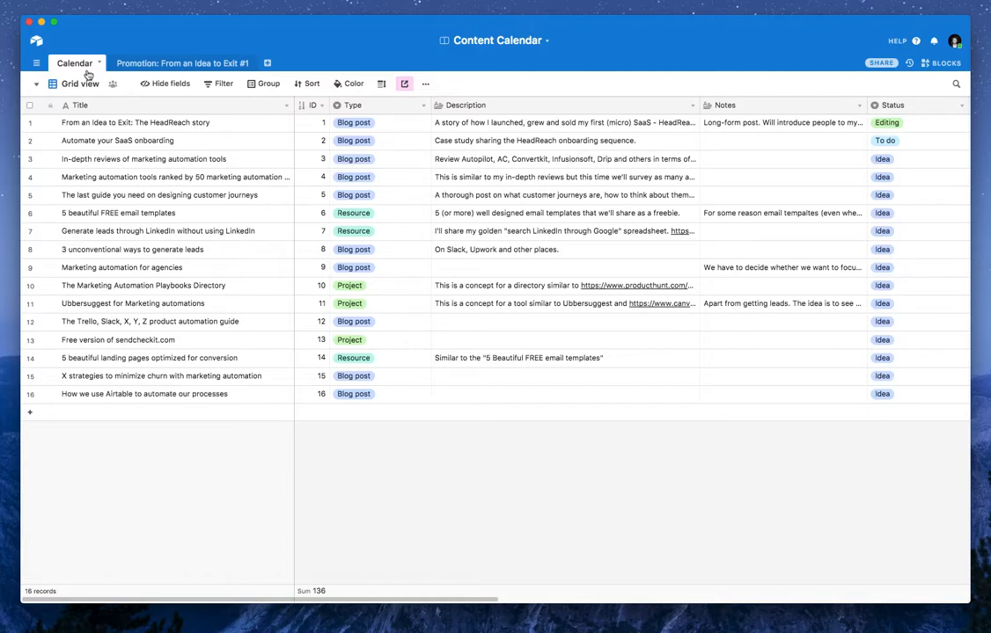
# - Switch the Calendar table back to the Kanban view and look through its stages from Idea to Promoted
pyautogui.click(36, 83)
pyautogui.click(97, 134)
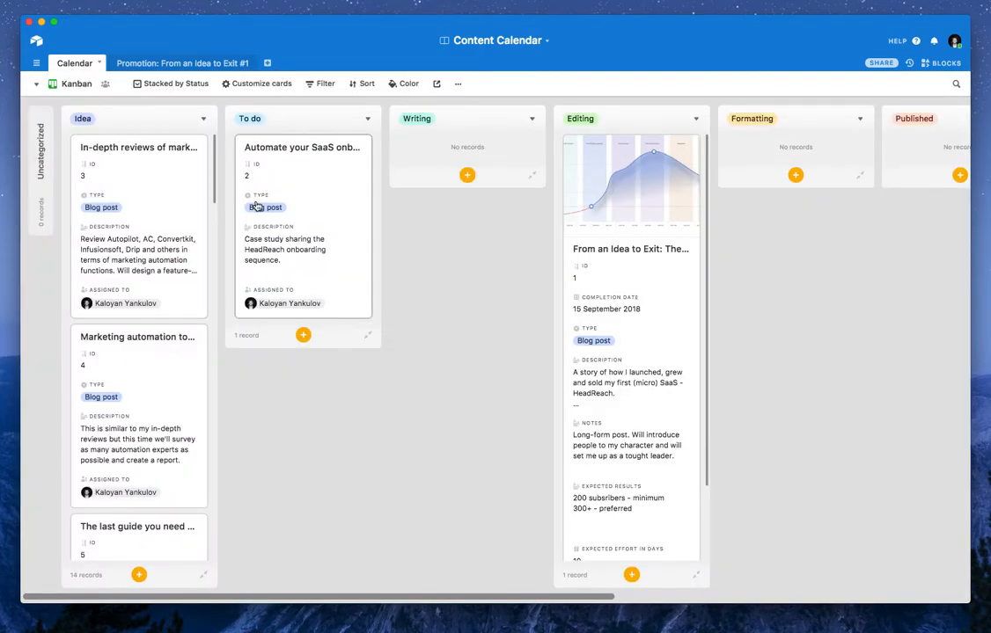
pyautogui.hscroll(3, 135, 170)
pyautogui.hscroll(6, 136, 171)
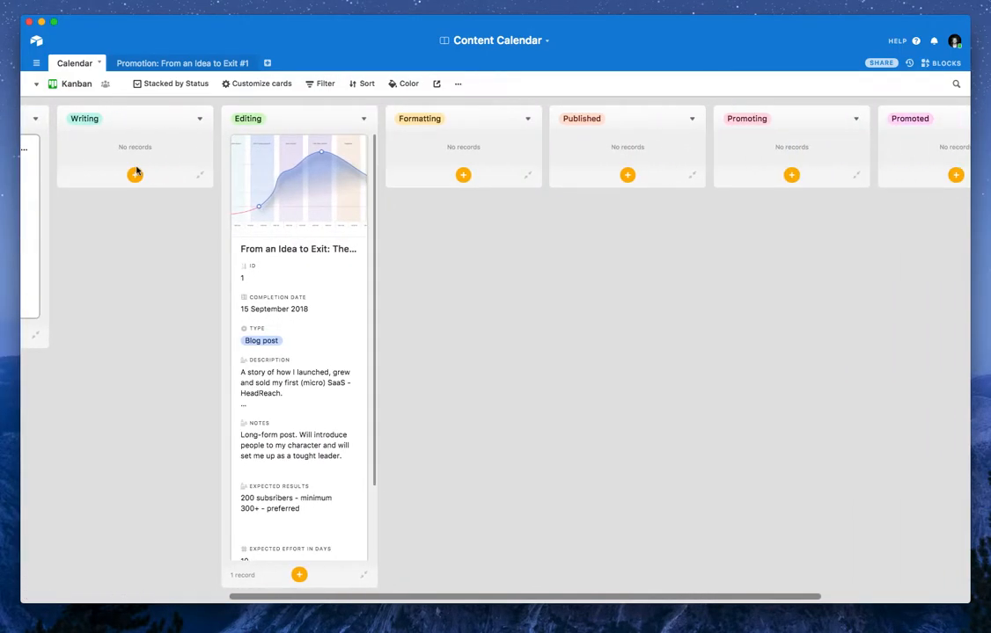
pyautogui.hscroll(-9, 136, 171)
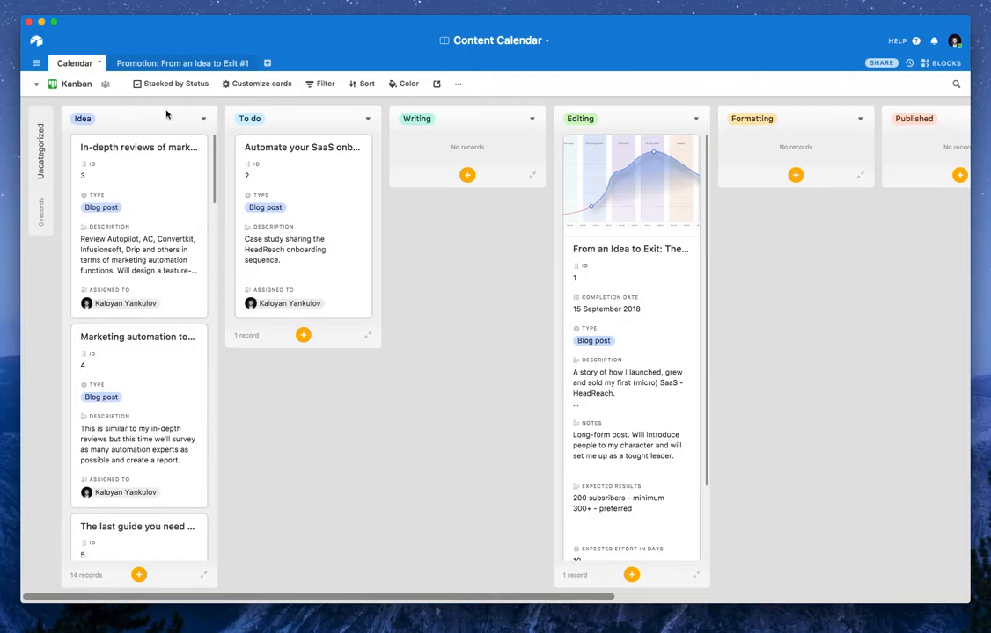
# - Look through the Idea cards, add a new blank record to the Idea stage and close its details
pyautogui.scroll(-15, 186, 294)
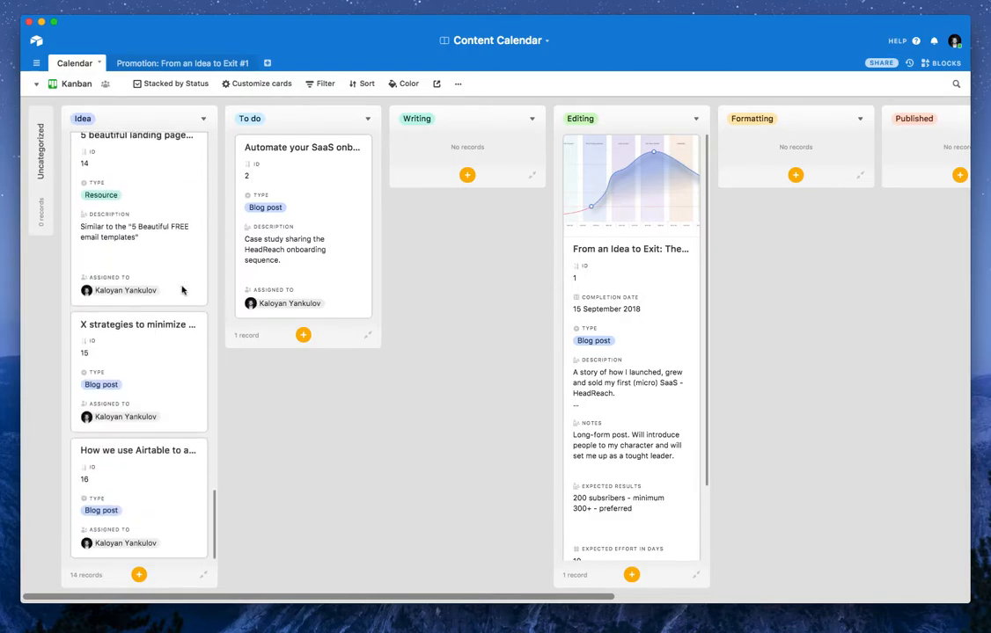
pyautogui.scroll(15, 182, 291)
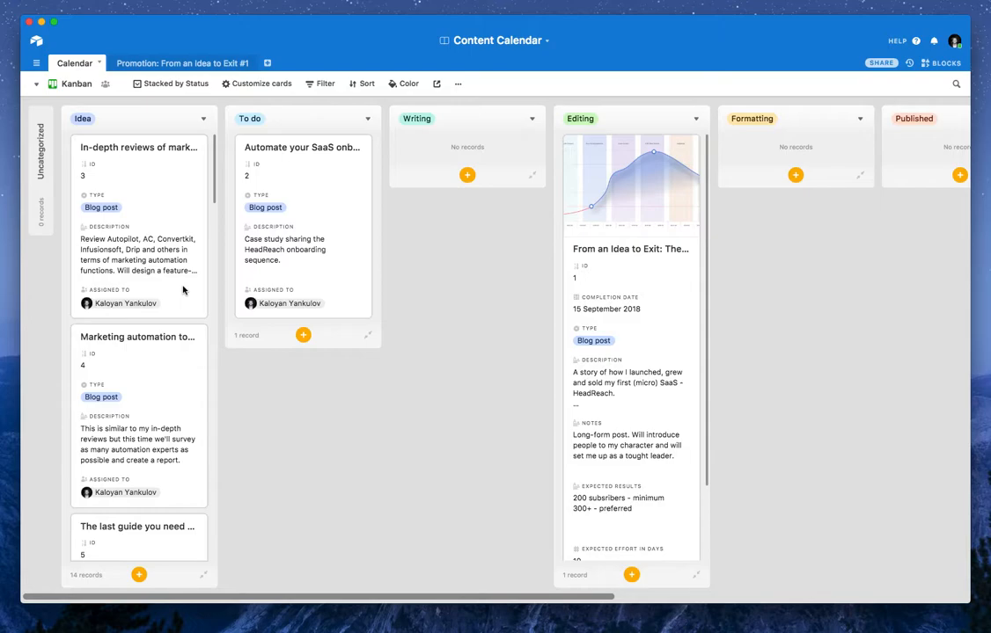
pyautogui.click(139, 574)
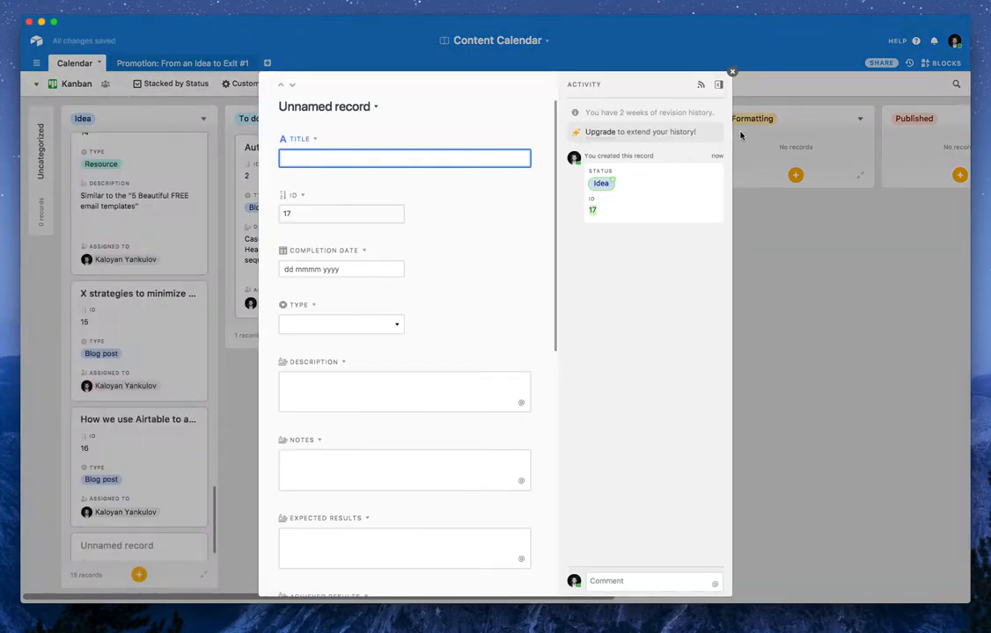
pyautogui.click(731, 72)
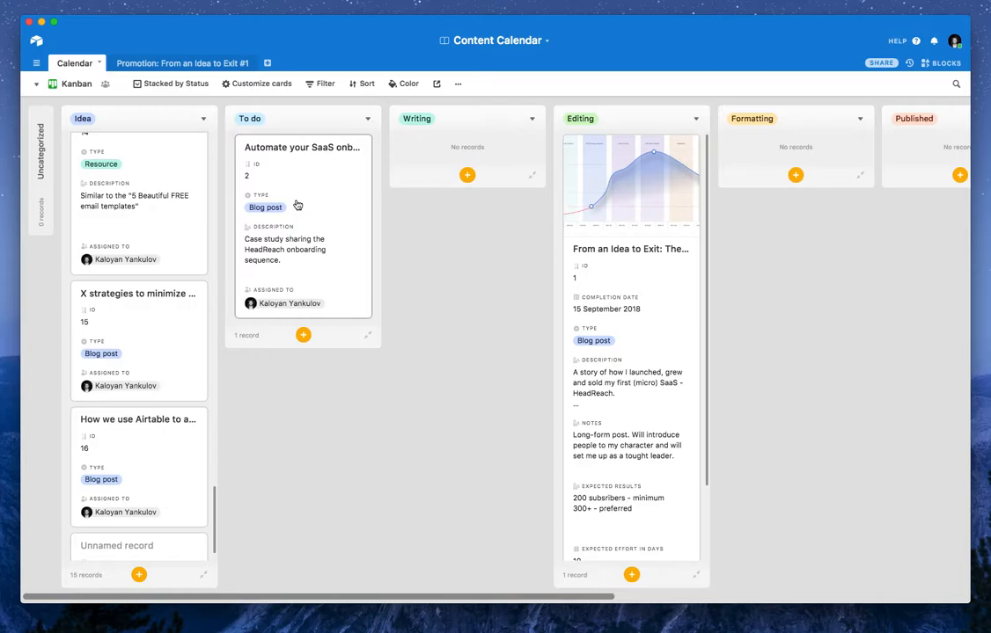
# - Pick up the "Automate your SaaS onboarding" card and drop it back in the To do stage
pyautogui.hscroll(3, 297, 205)
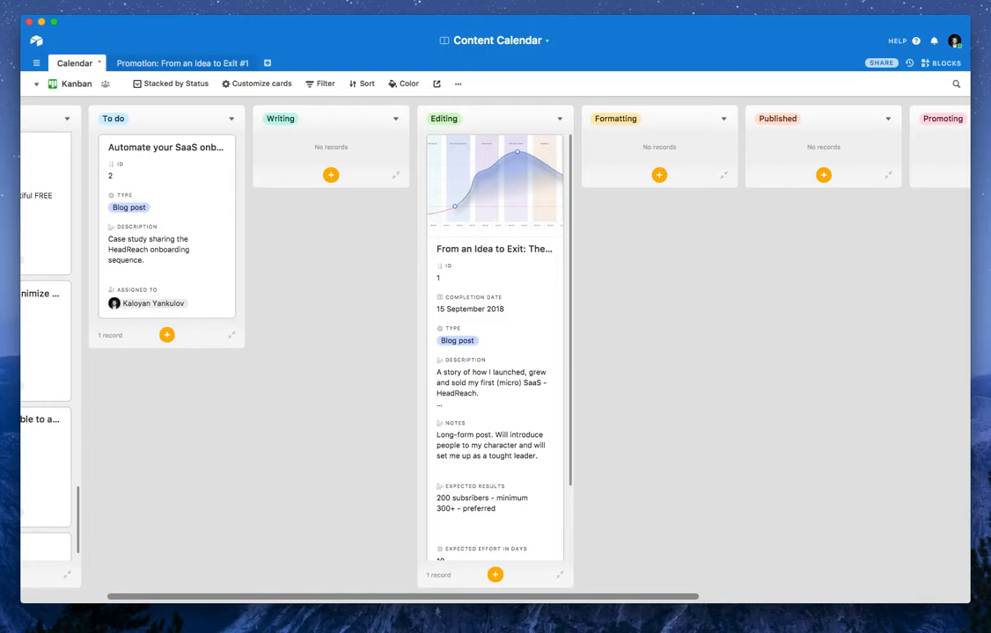
pyautogui.moveTo(189, 208)
pyautogui.mouseDown()
pyautogui.moveTo(200, 191)
pyautogui.moveTo(185, 178)
pyautogui.moveTo(180, 189)
pyautogui.mouseUp()
pyautogui.hscroll(3, 479, 245)
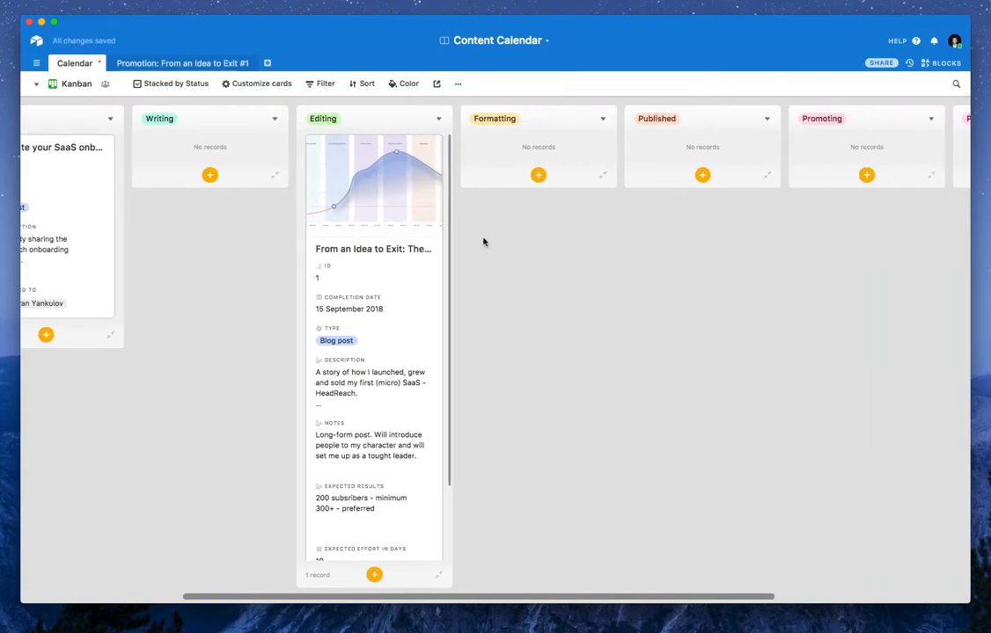
# - Move the "From an Idea to Exit: The HeadReach story" card from Editing to Published and look over its fields
pyautogui.scroll(-3, 414, 213)
pyautogui.scroll(3, 413, 212)
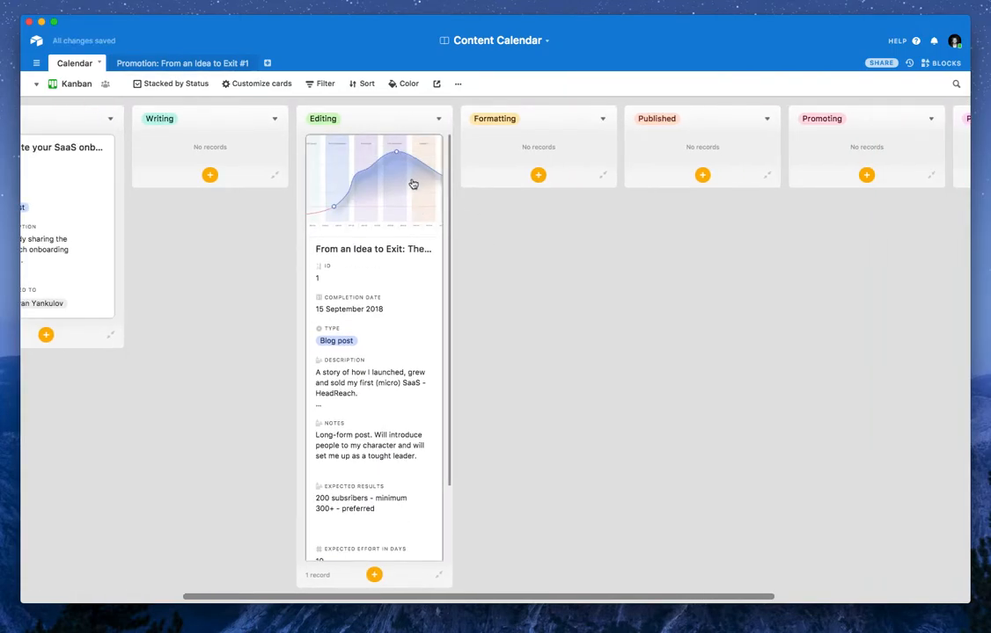
pyautogui.hscroll(3, 413, 184)
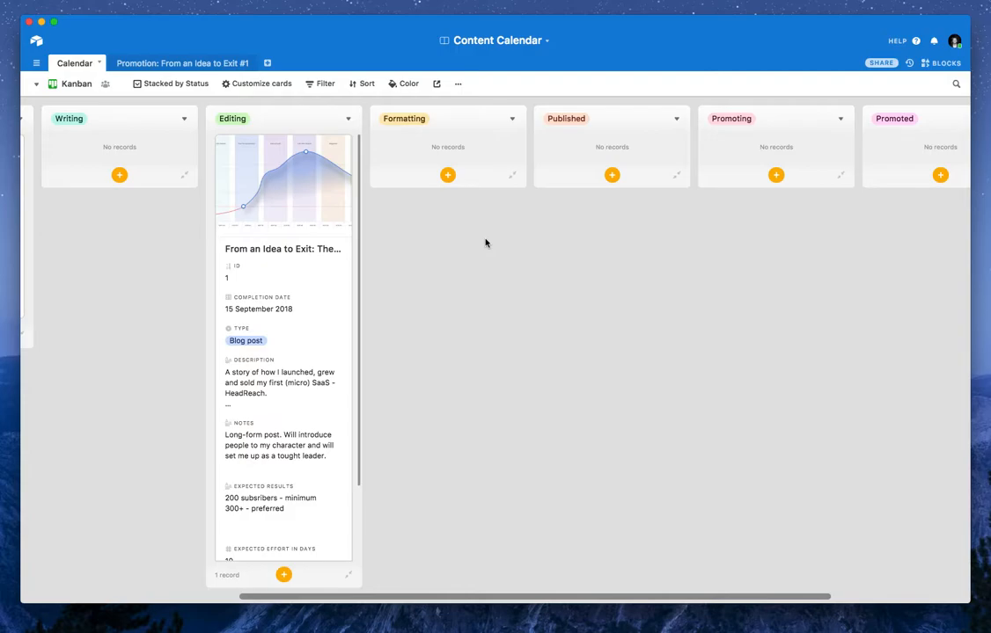
pyautogui.hscroll(3, 485, 245)
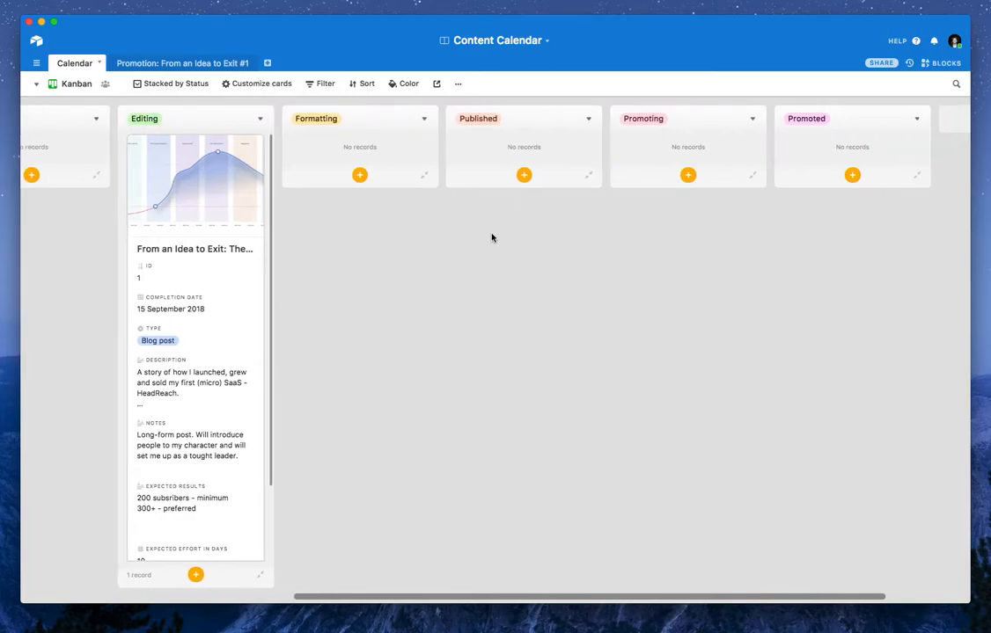
pyautogui.moveTo(210, 182); pyautogui.dragTo(531, 210)
pyautogui.scroll(-3, 528, 207)
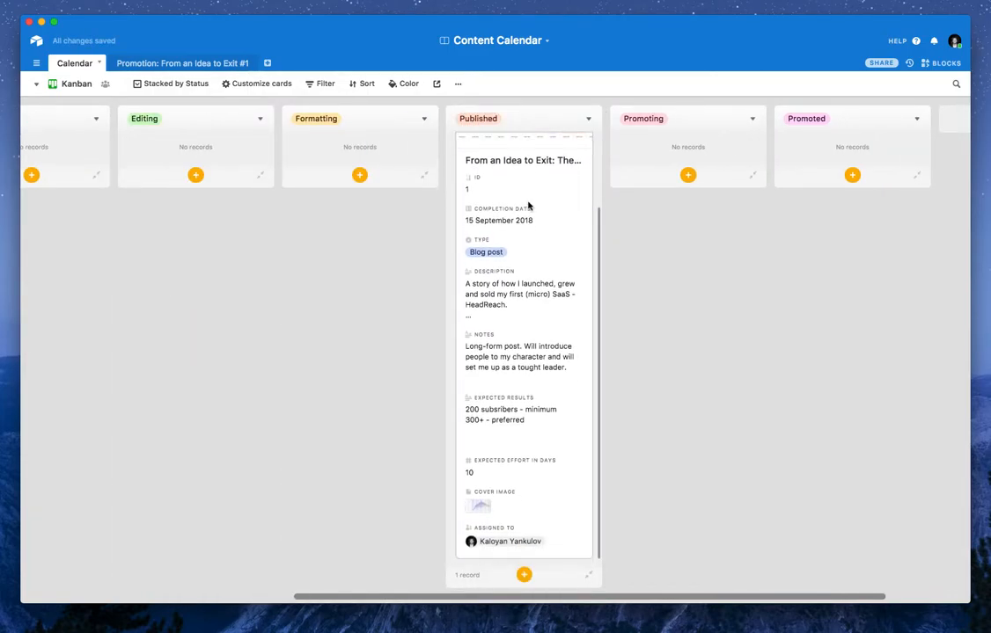
# - Move the "From an Idea to Exit: The HeadReach story" card from Published to the Promoting stage
pyautogui.scroll(3, 526, 206)
pyautogui.moveTo(521, 185); pyautogui.dragTo(679, 199)
pyautogui.scroll(-2, 679, 199)
pyautogui.scroll(3, 679, 201)
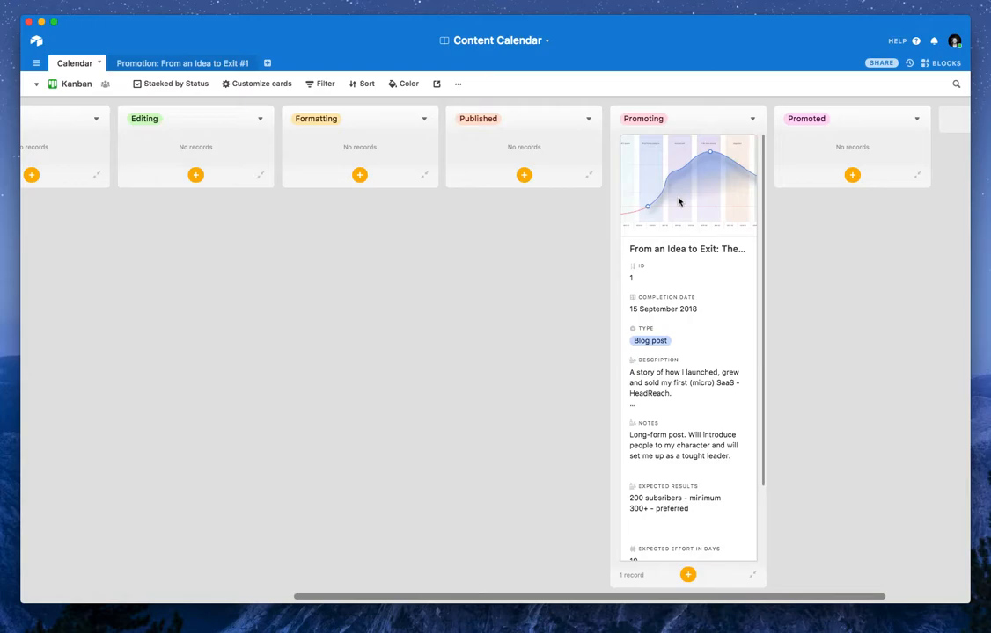
# - Look over the fields of the card in the Promoting stage and the stages at the end of the board
pyautogui.scroll(-3, 679, 202)
pyautogui.scroll(3, 676, 209)
pyautogui.scroll(-3, 677, 211)
pyautogui.scroll(2, 686, 266)
pyautogui.scroll(-2, 686, 265)
pyautogui.scroll(2, 686, 266)
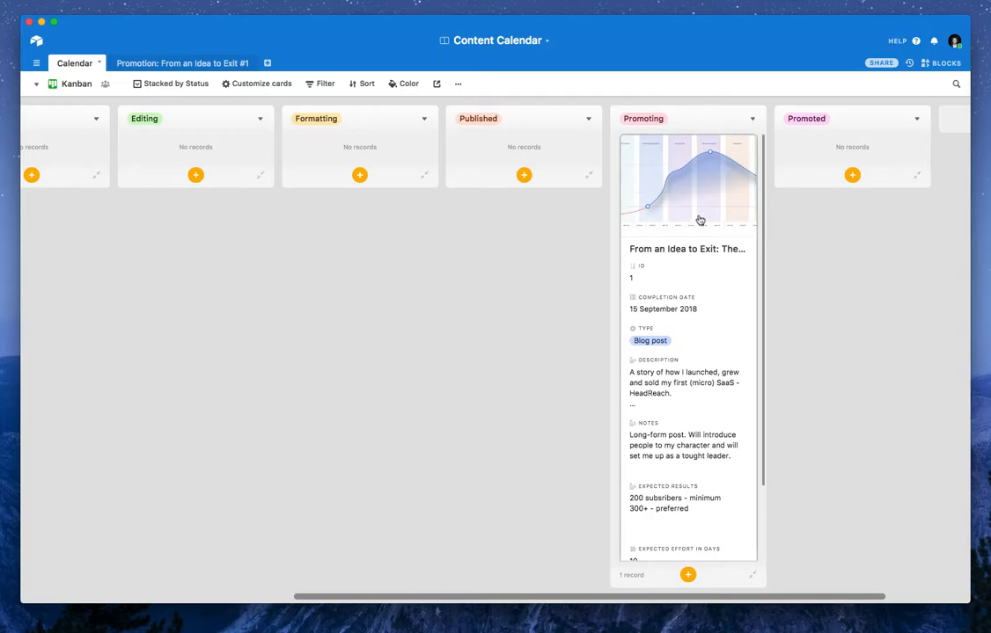
pyautogui.scroll(-2, 699, 220)
pyautogui.scroll(2, 699, 219)
pyautogui.hscroll(3, 692, 216)
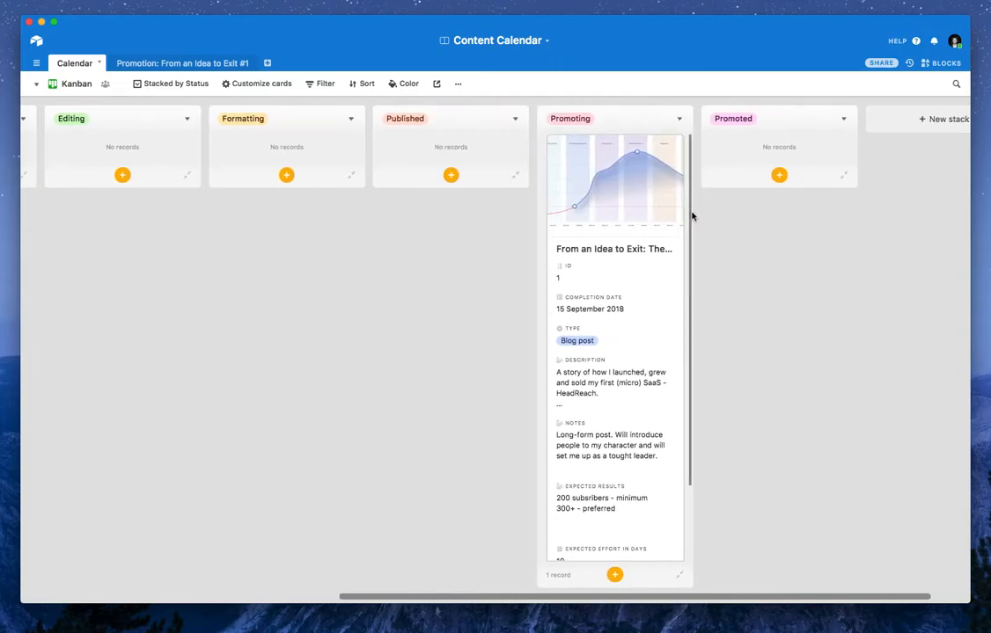
pyautogui.hscroll(2, 731, 148)
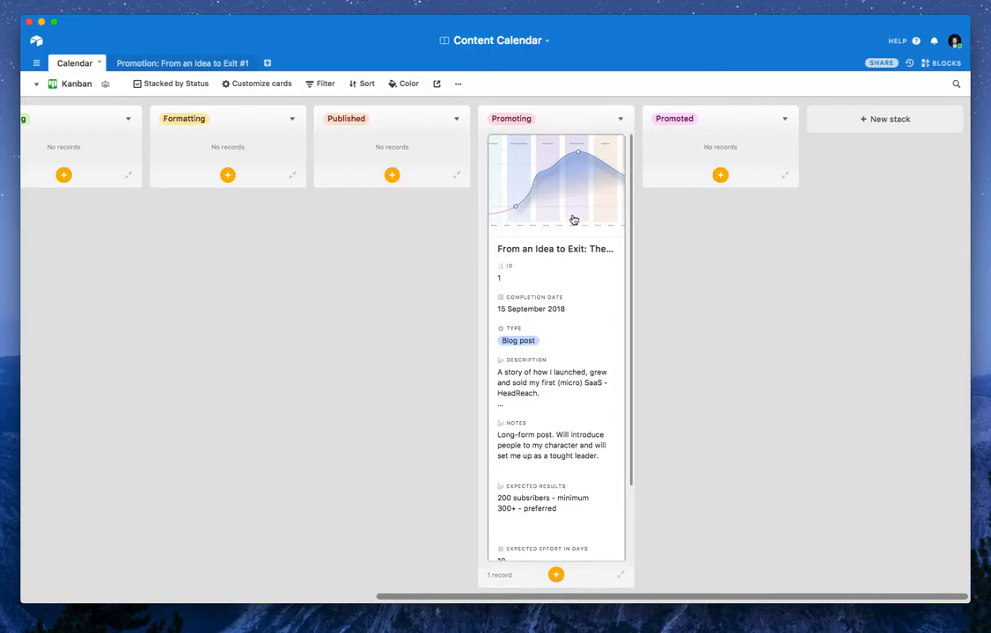
# - Switch the Calendar table to the Grid view
pyautogui.hscroll(-20, 579, 218)
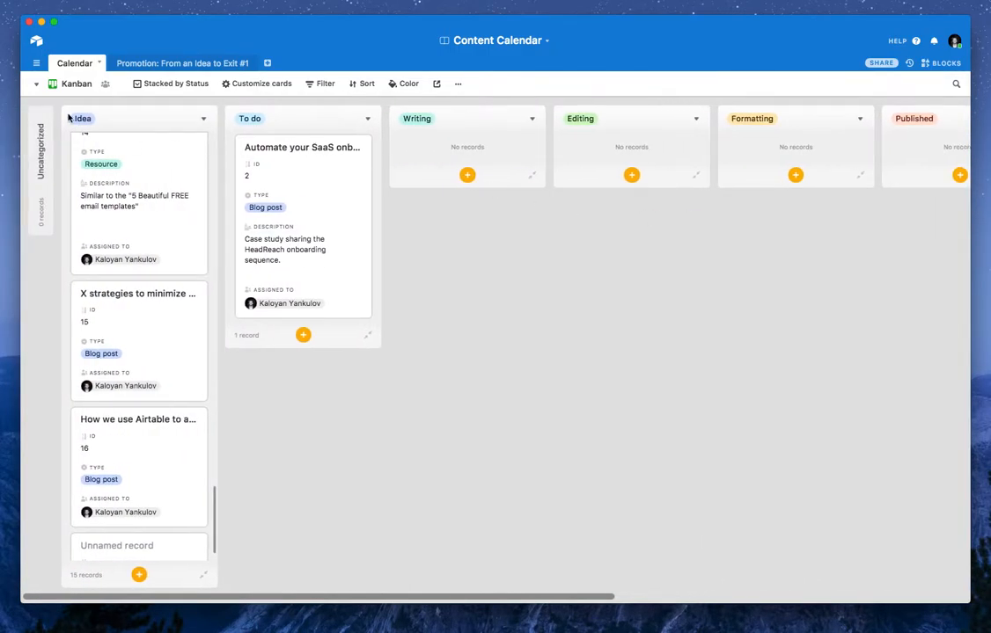
pyautogui.click(36, 84)
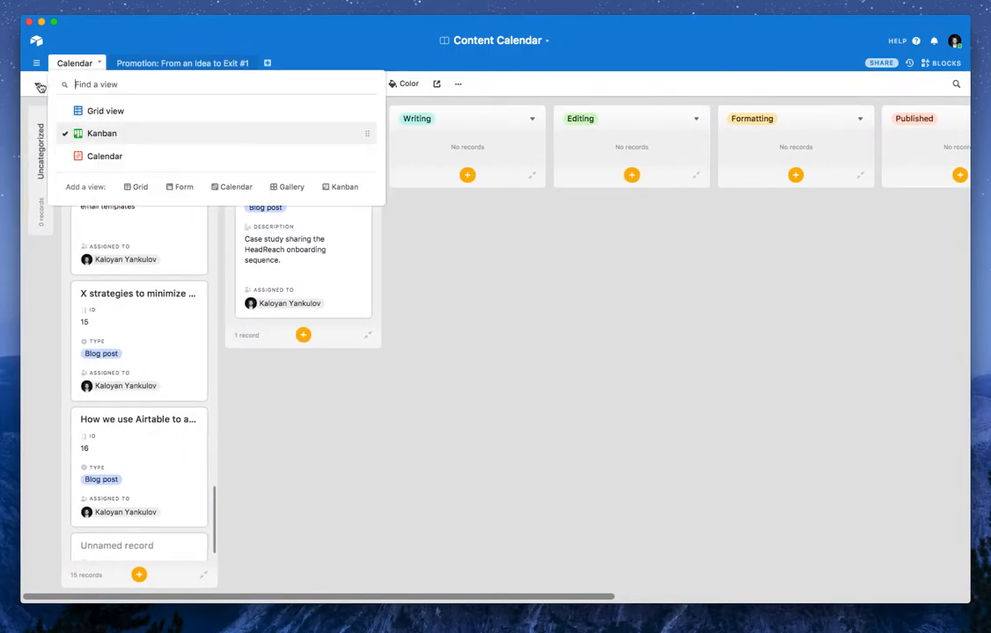
pyautogui.click(106, 113)
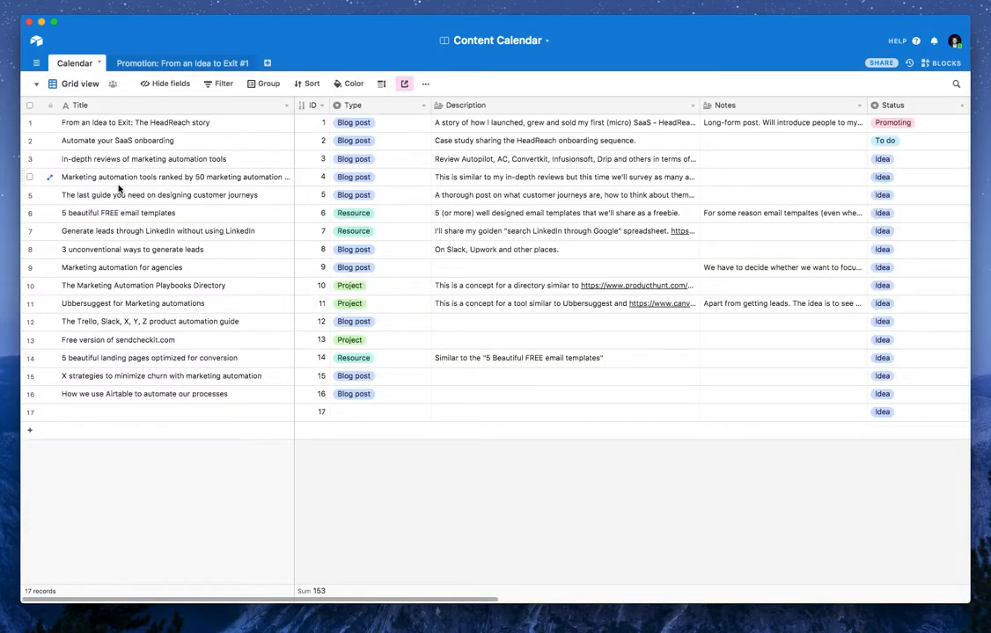
# - Expand the "From an Idea to Exit: The HeadReach story" record, look through its fields and close it
pyautogui.click(50, 124)
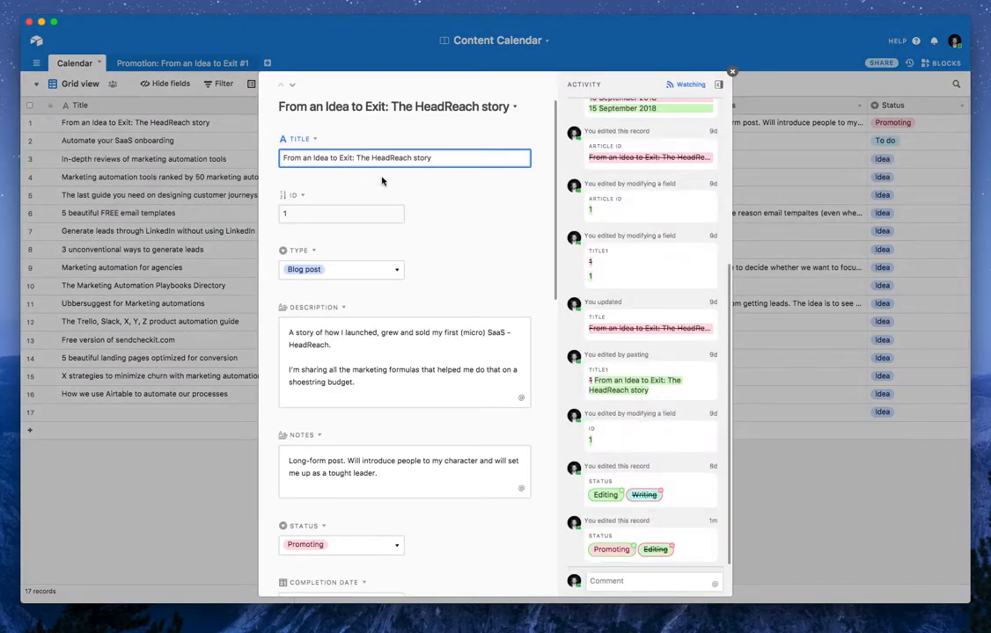
pyautogui.scroll(-3, 433, 181)
pyautogui.scroll(-3, 433, 177)
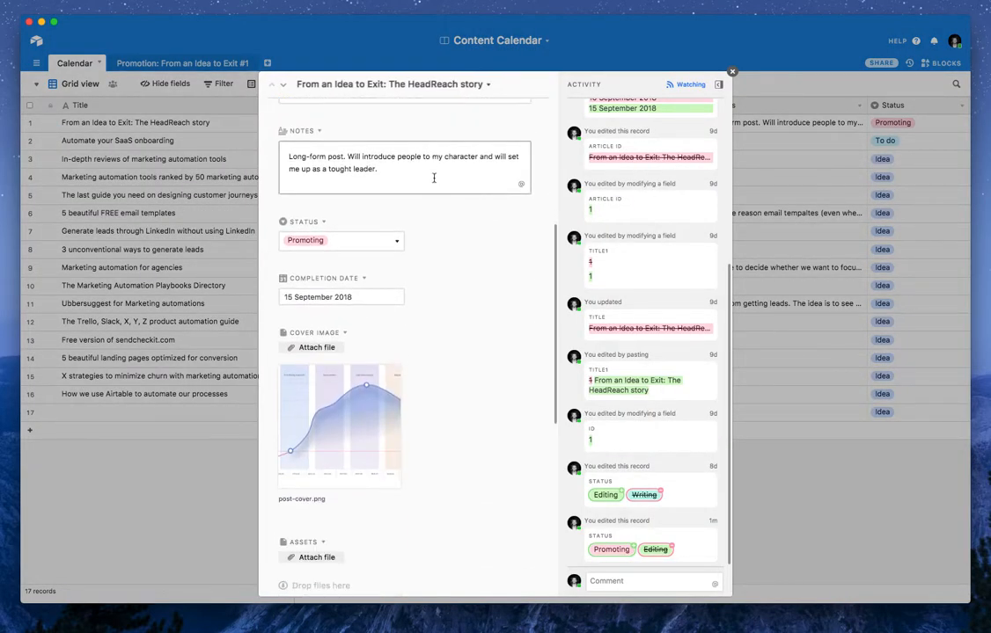
pyautogui.scroll(6, 433, 177)
pyautogui.click(450, 242)
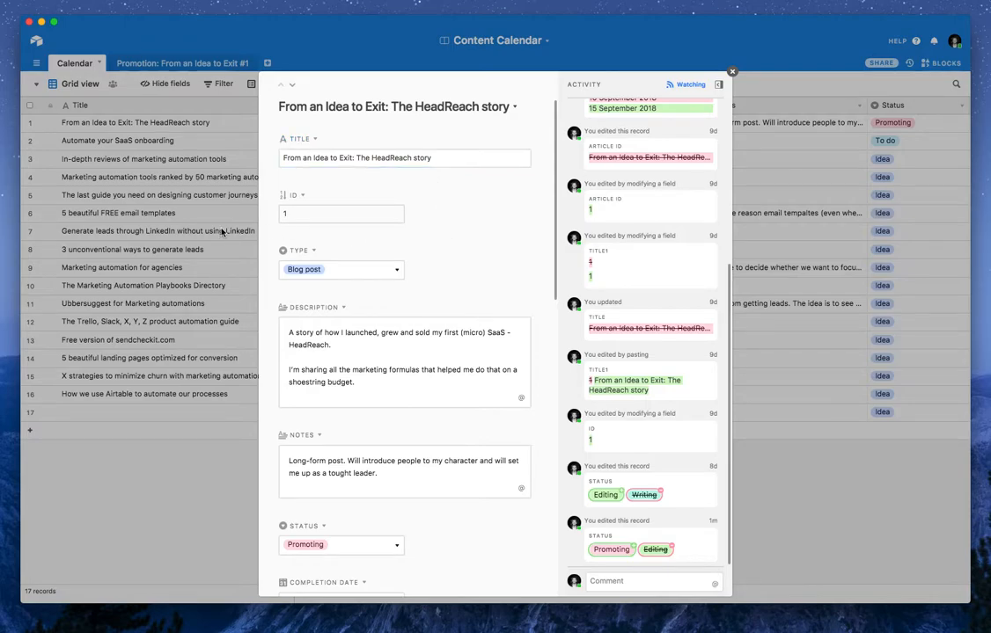
pyautogui.click(197, 204)
# - Reopen the HeadReach story record to examine its Title and ID fields, closing the details when done
pyautogui.click(45, 123)
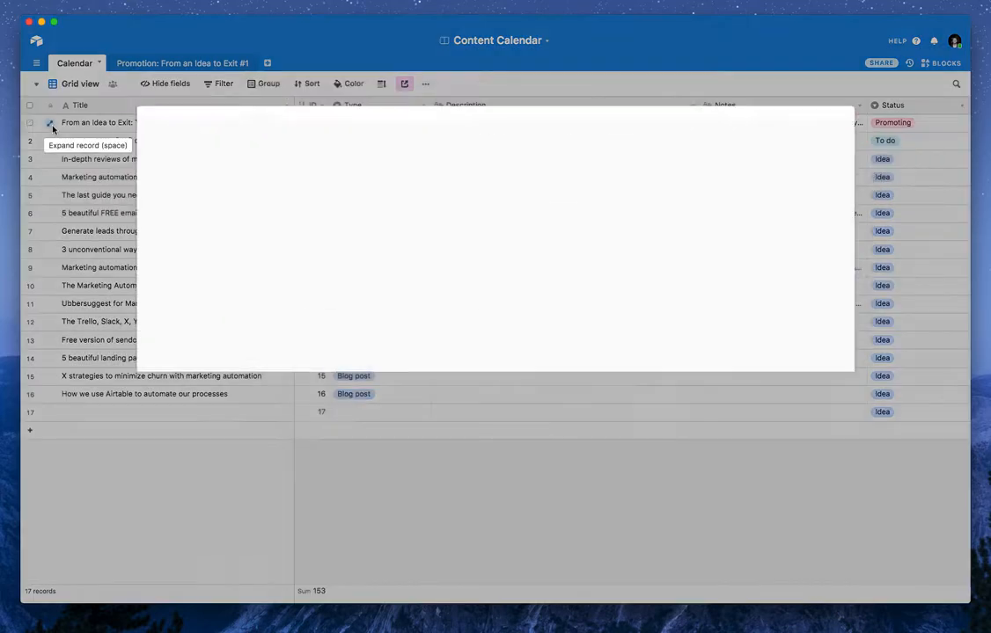
pyautogui.click(317, 220)
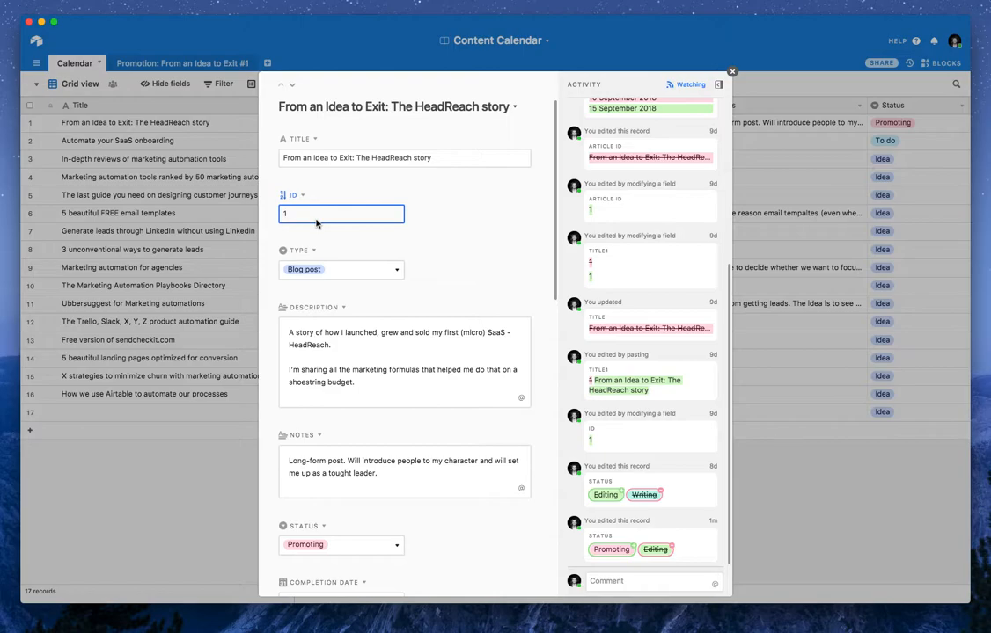
pyautogui.hotkey('shift', 'Tab')
pyautogui.press('Tab')
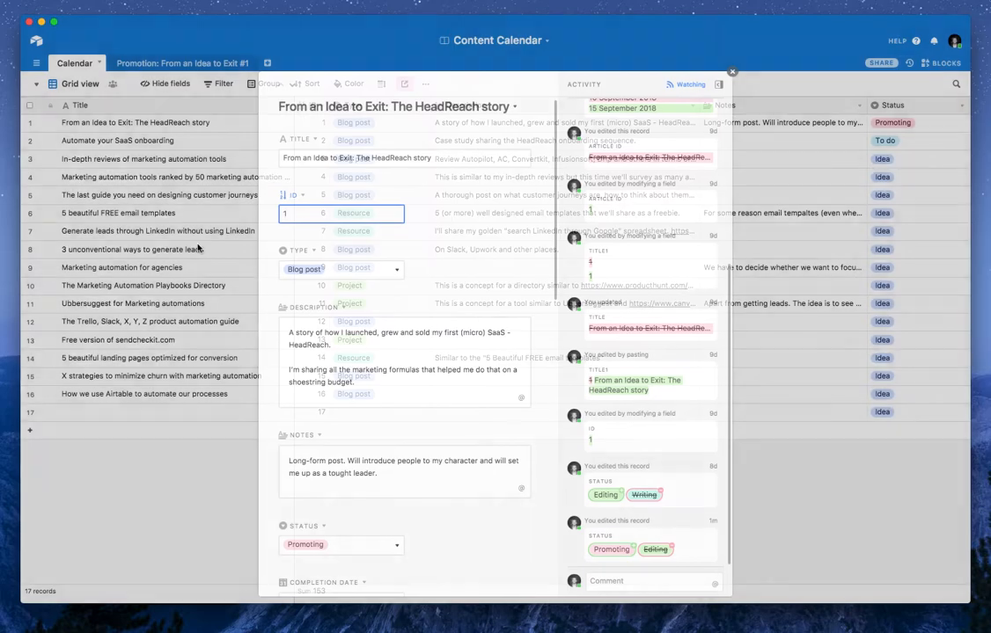
pyautogui.click(176, 219)
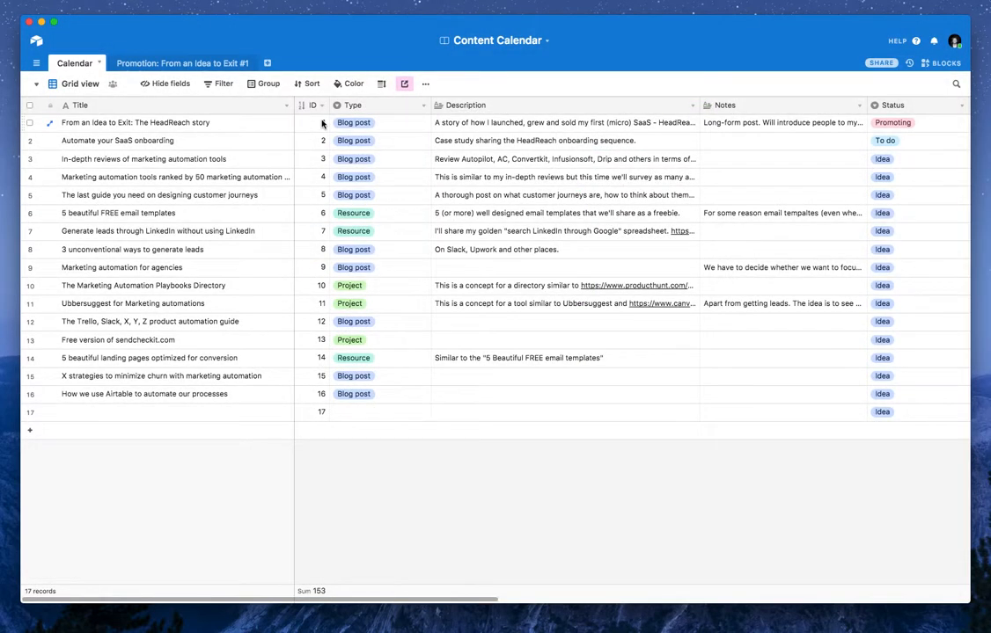
pyautogui.click(49, 123)
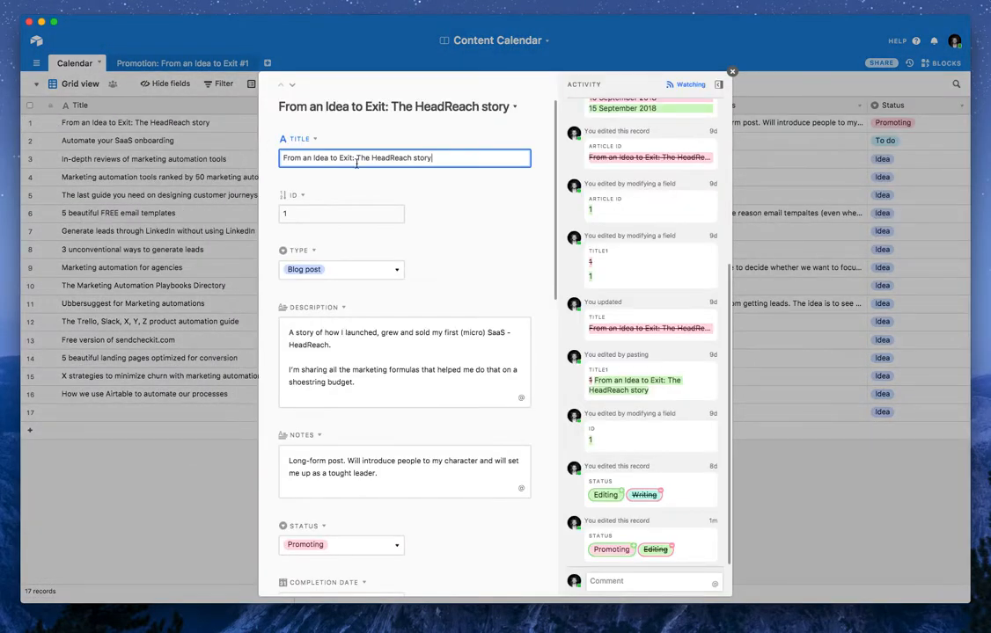
pyautogui.click(329, 215)
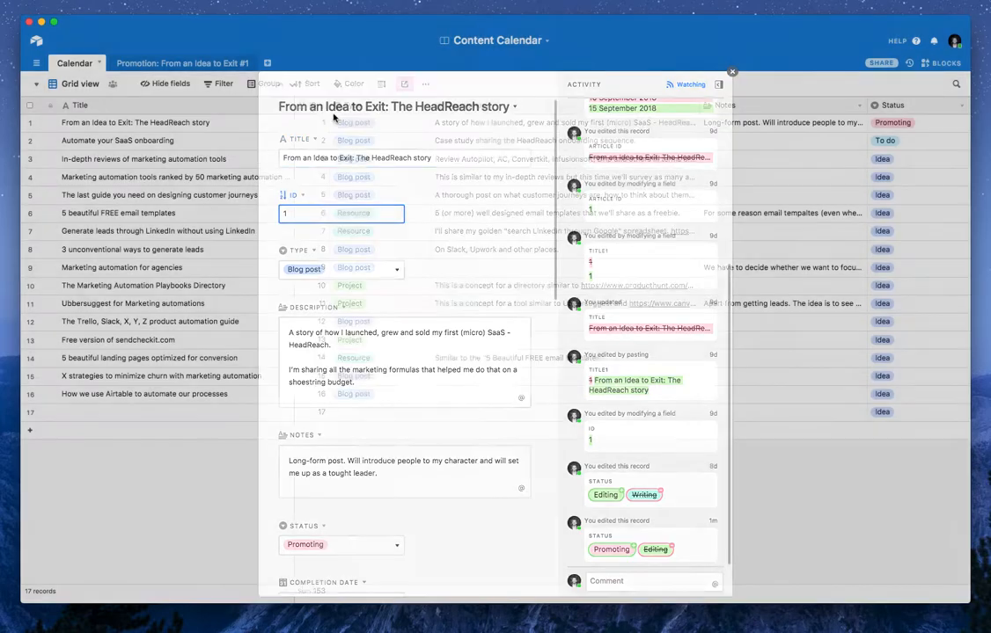
pyautogui.press('Escape')
# - Check the field type settings of the ID column and cancel without changes
pyautogui.click(321, 105)
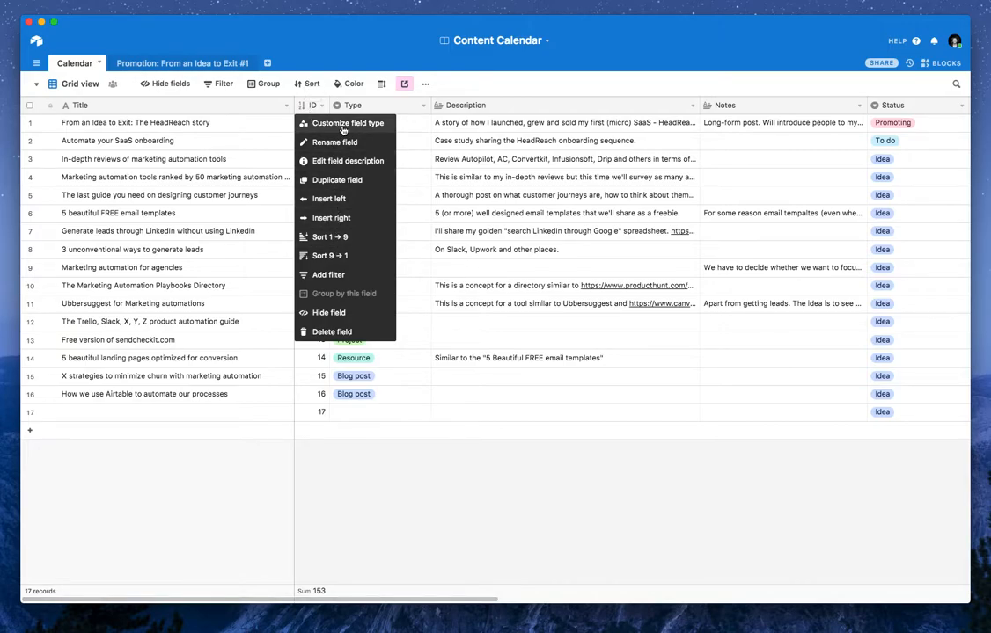
pyautogui.click(342, 125)
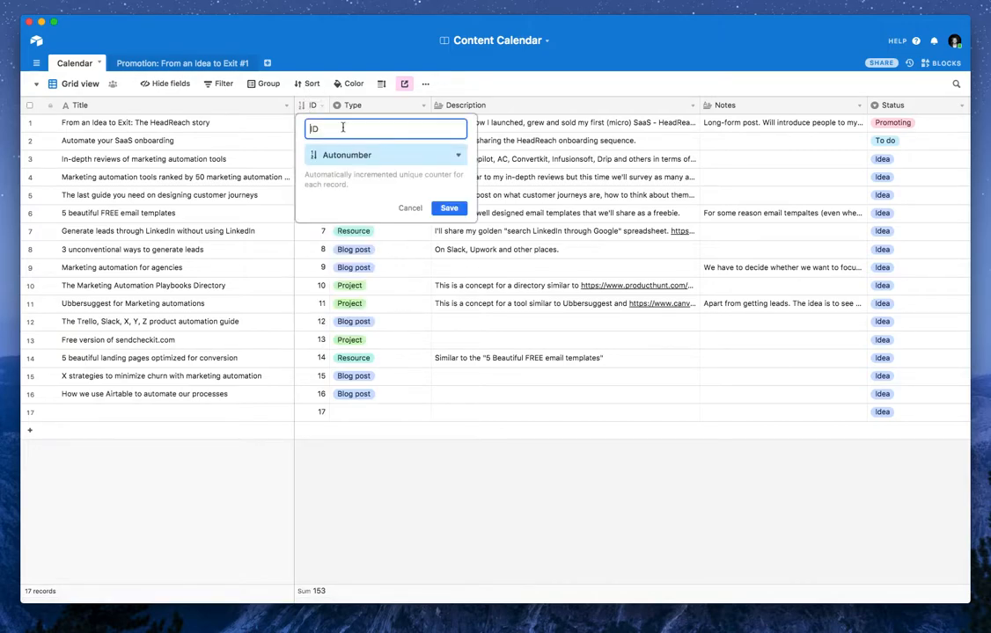
pyautogui.click(406, 210)
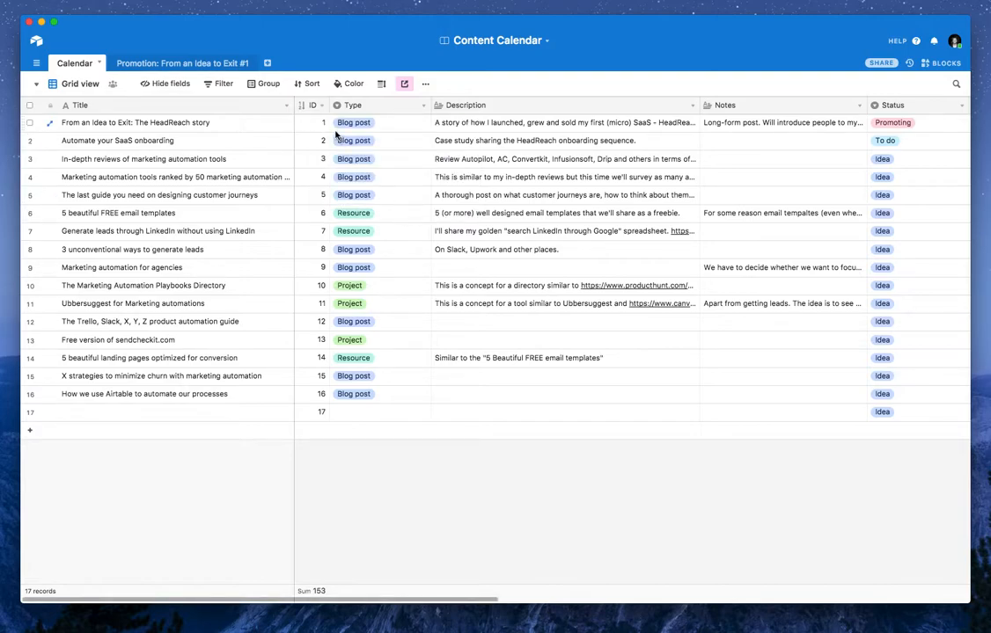
# - Expand the HeadReach story record and view the options of its Type field without changing the selection
pyautogui.moveTo(52, 111)
pyautogui.click(48, 130)
pyautogui.scroll(-2, 393, 219)
pyautogui.click(392, 216)
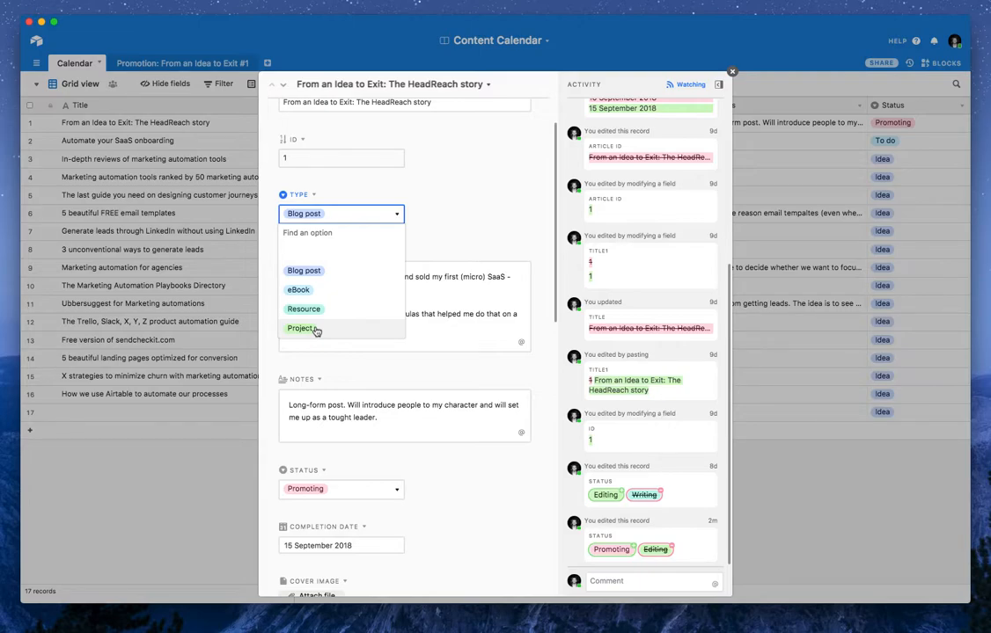
pyautogui.click(369, 379)
# - Review the record's Description and Notes by selecting their text, without editing it
pyautogui.click(344, 294)
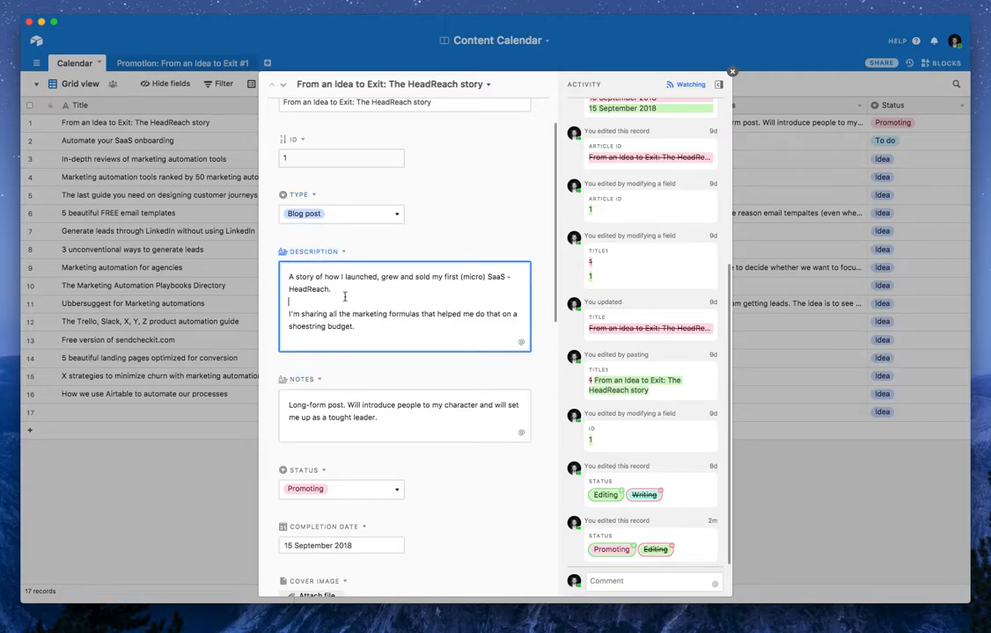
pyautogui.press('cmd+a')
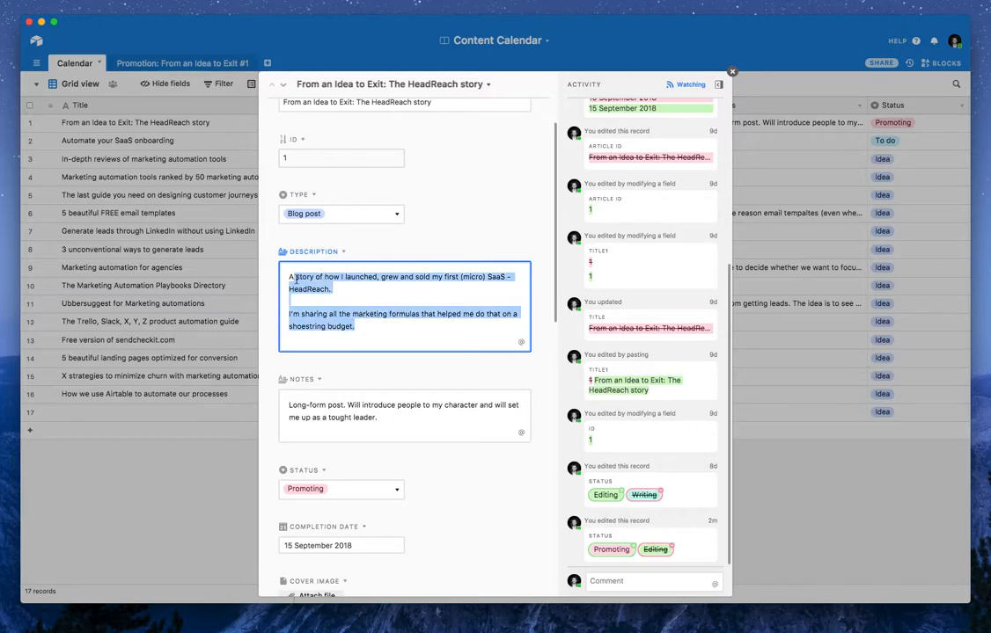
pyautogui.click(376, 326)
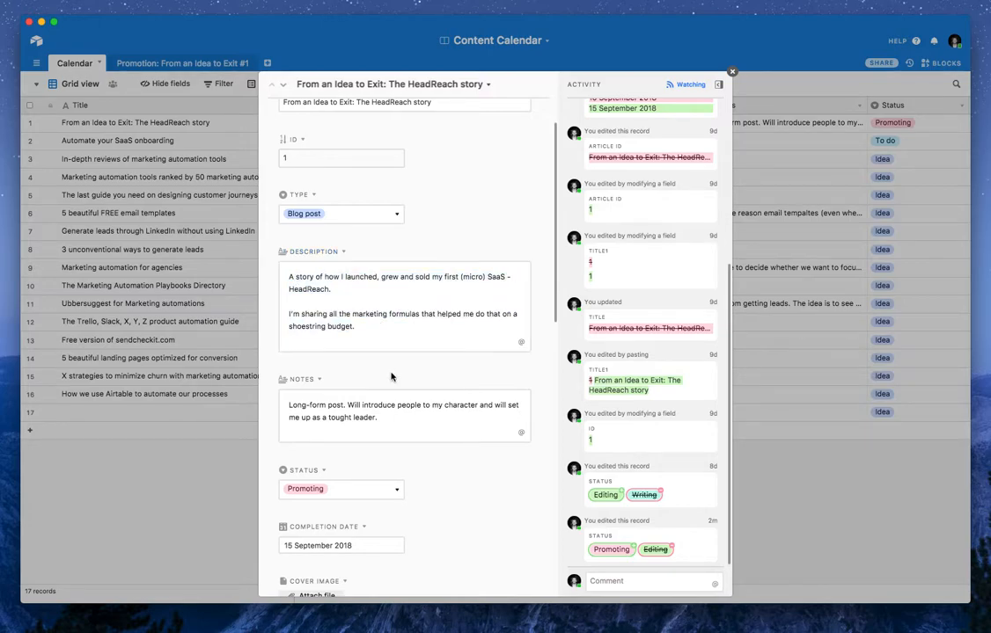
pyautogui.scroll(-2, 400, 369)
pyautogui.moveTo(400, 370); pyautogui.dragTo(283, 348)
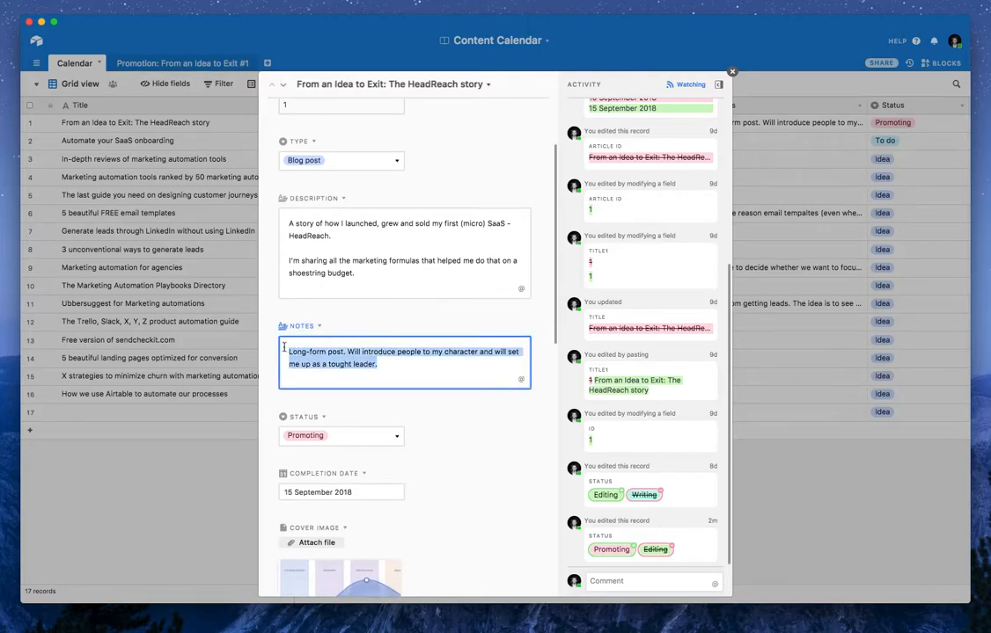
pyautogui.click(363, 370)
pyautogui.scroll(-1, 378, 352)
pyautogui.moveTo(398, 328); pyautogui.dragTo(281, 305)
# - Review the record's fields from Status to Assets, opening the Completion date calendar and leaving the date as it is
pyautogui.click(436, 384)
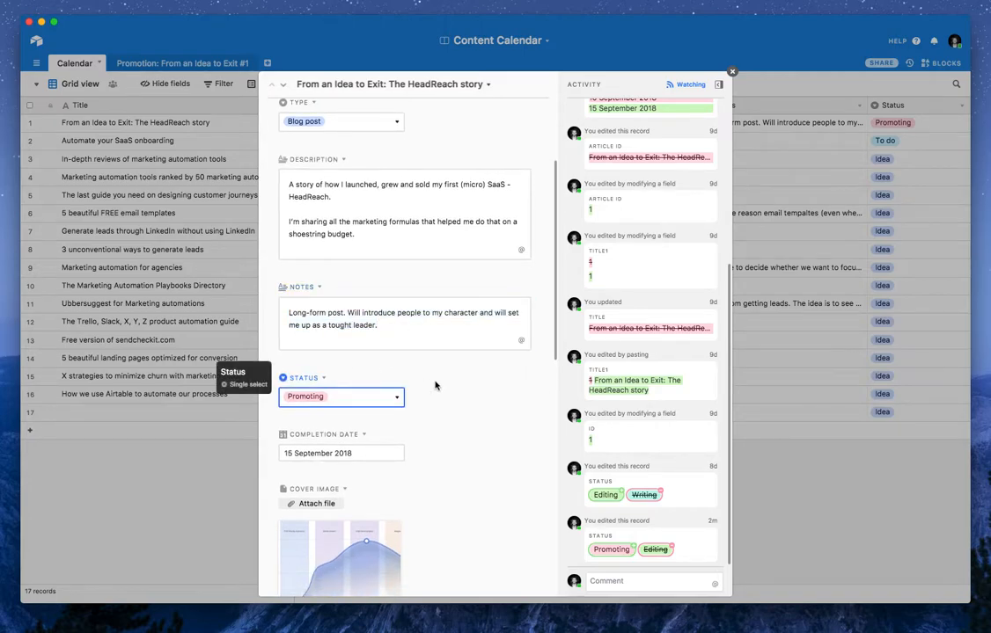
pyautogui.scroll(-2, 435, 384)
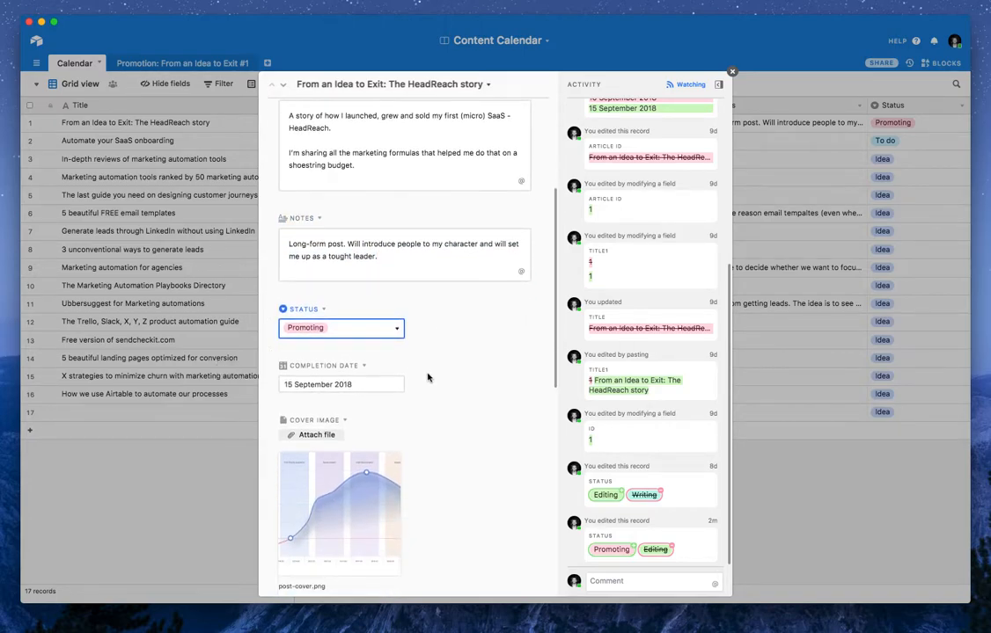
pyautogui.scroll(-2, 429, 334)
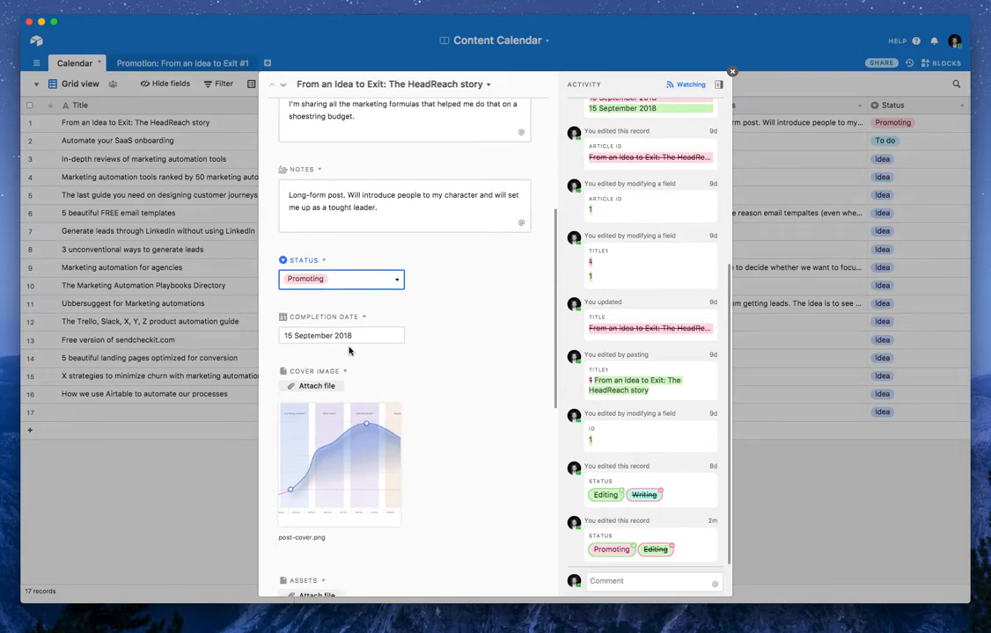
pyautogui.click(373, 336)
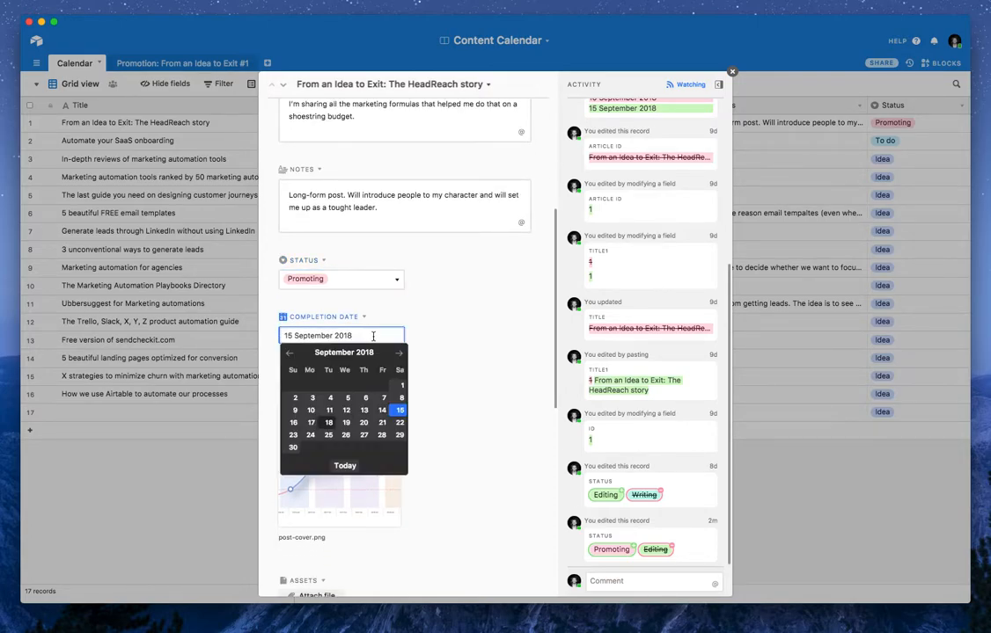
pyautogui.click(474, 315)
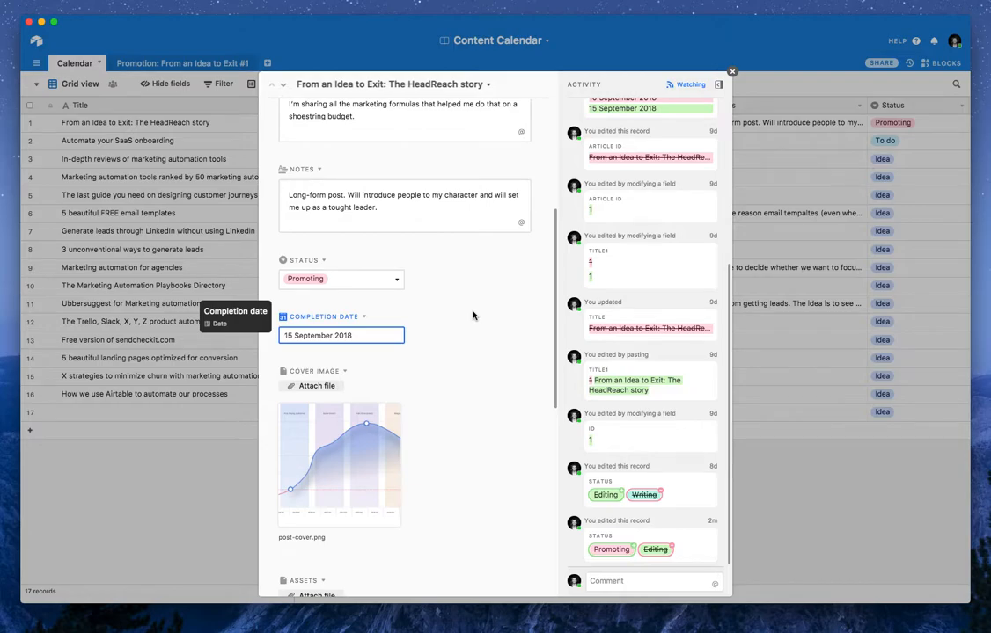
pyautogui.scroll(-3, 471, 314)
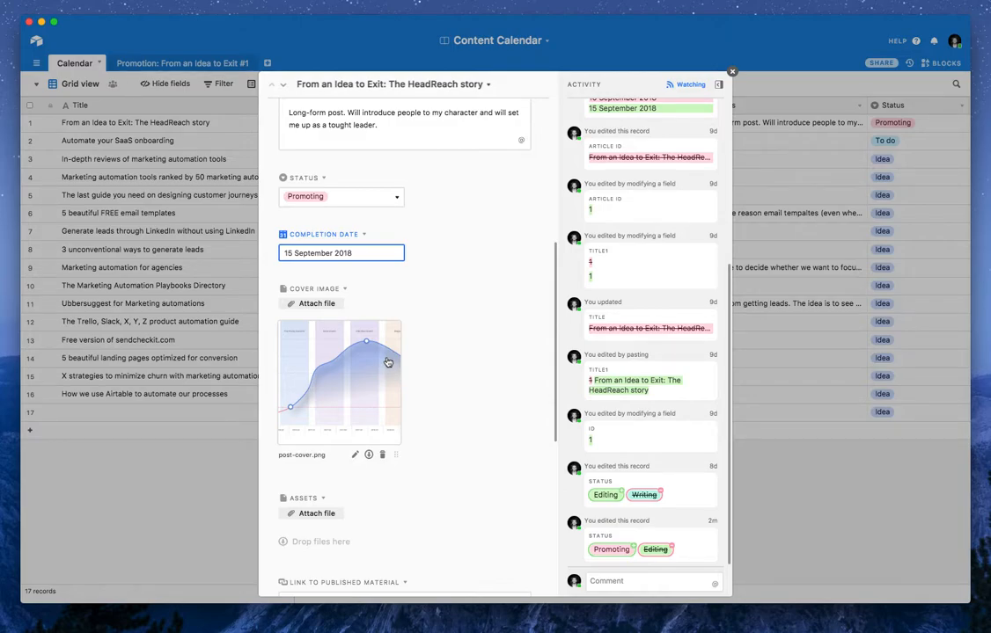
pyautogui.scroll(-5, 387, 362)
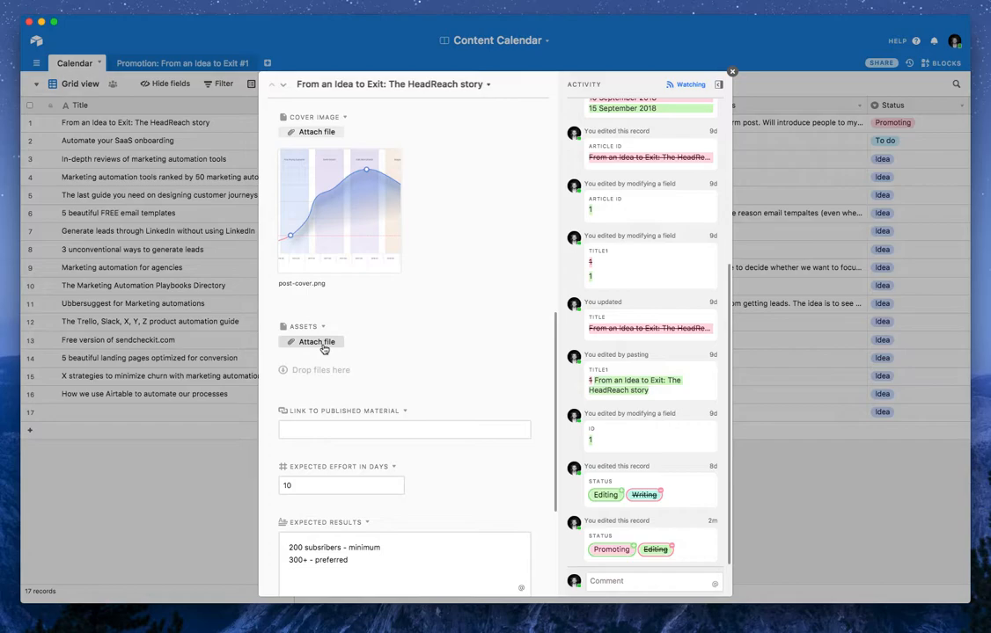
# - Switch to the web browser and open the published post at encharge.io/blog/idea-to-exit/ in a new tab
pyautogui.click(329, 431)
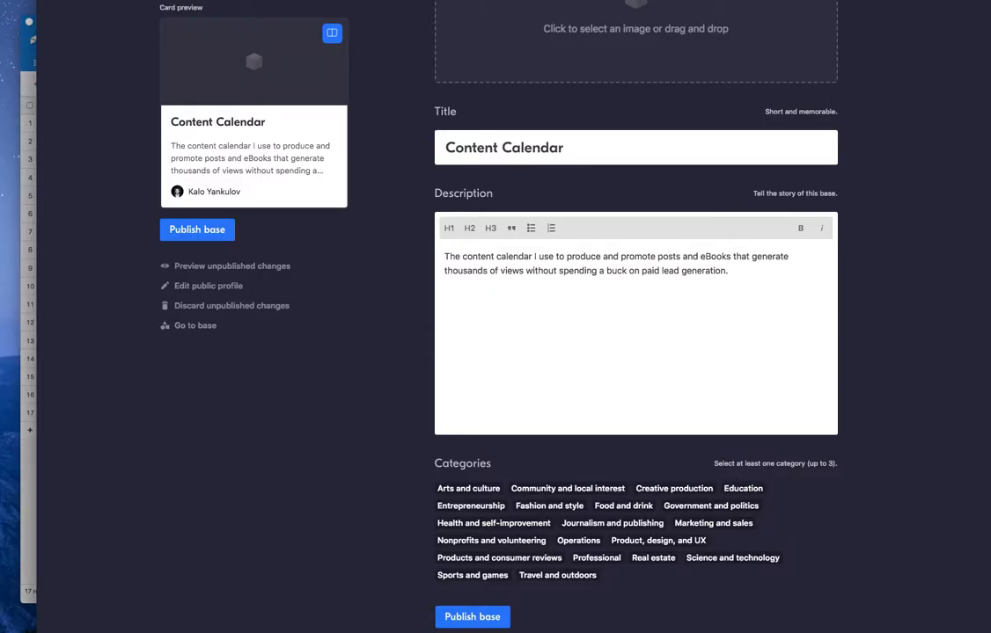
pyautogui.press('super+t')
pyautogui.write('encharge.io/bl')
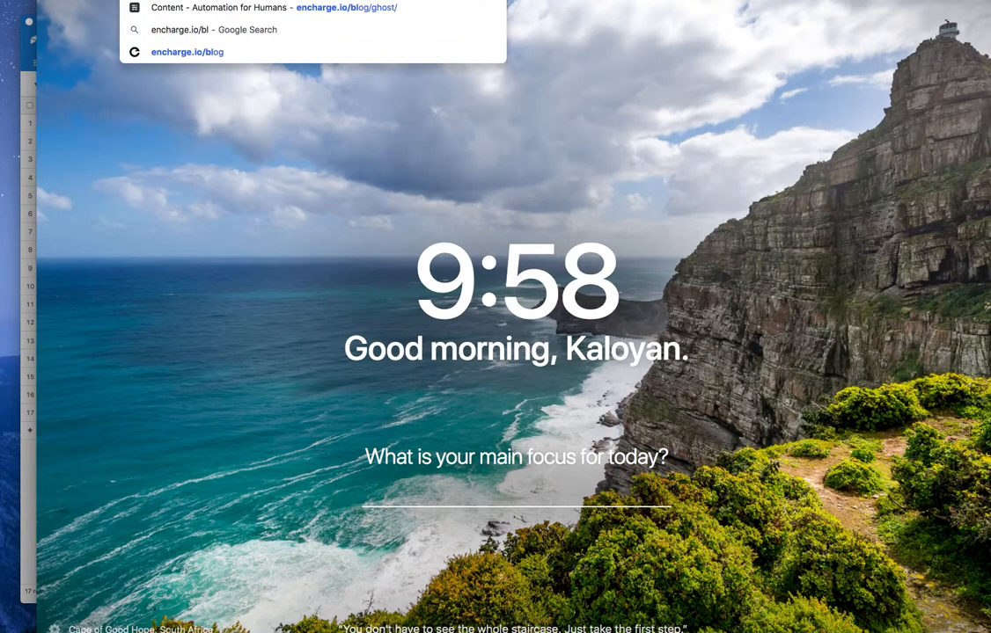
pyautogui.write('og/')
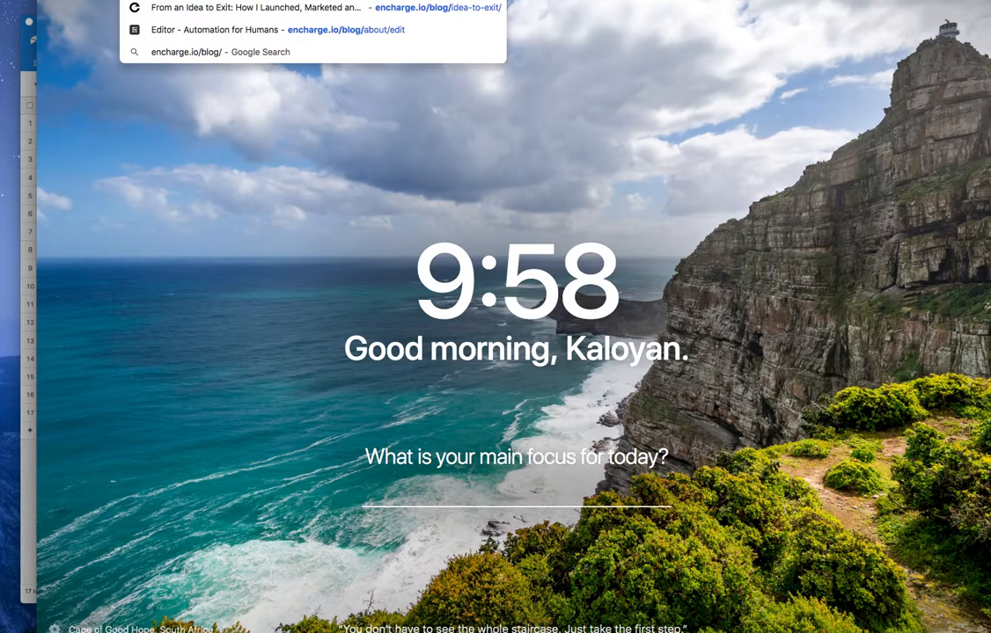
pyautogui.press('Down')
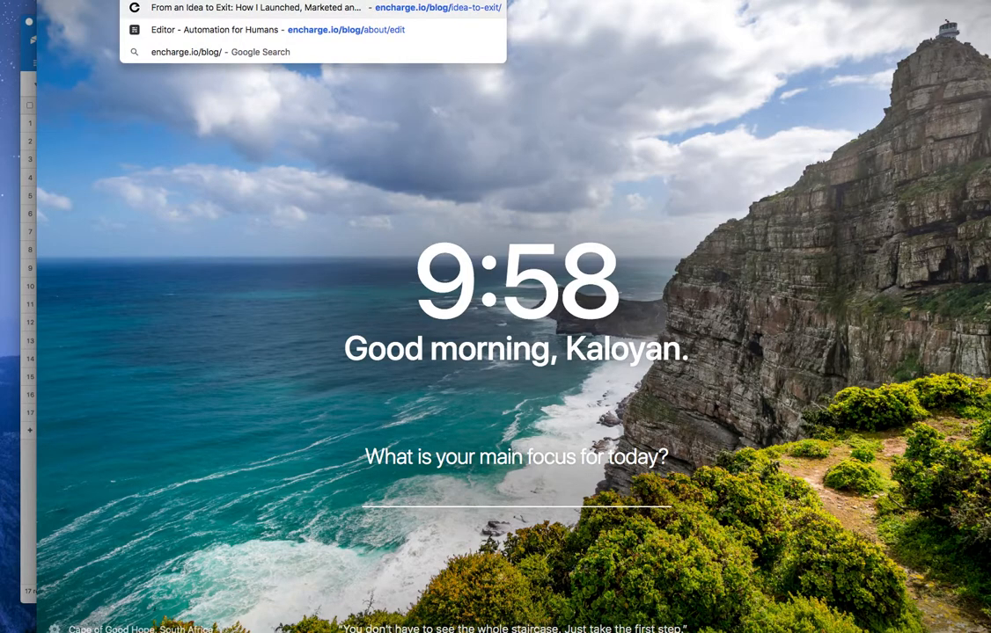
pyautogui.press('Return')
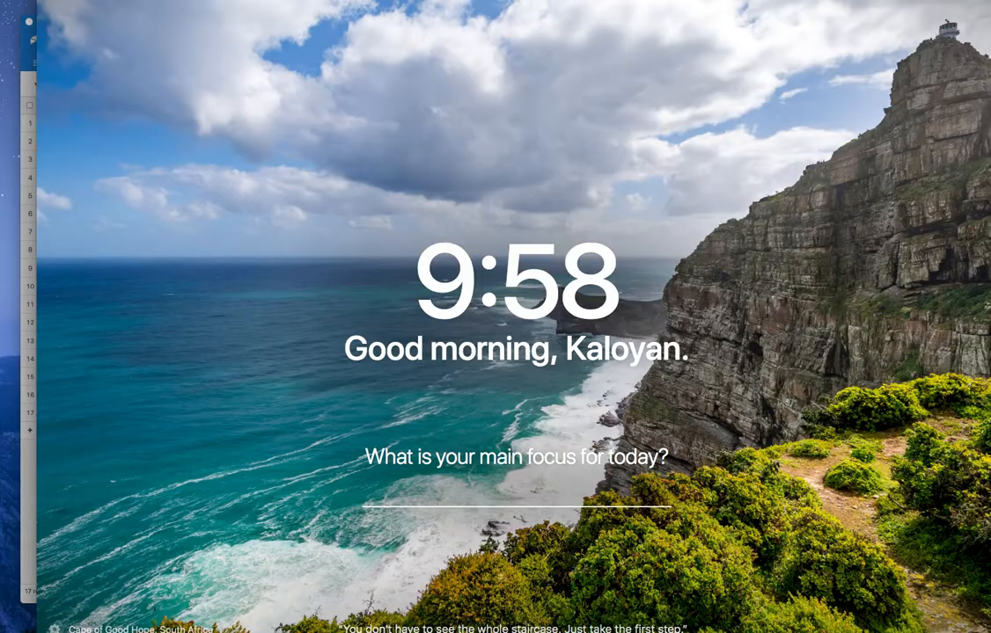
pyautogui.press('super+Tab')
pyautogui.write('https://encharge.io/blog/idea-to-exit/')
pyautogui.press('Tab')
# - Review the record's Expected effort in days, Expected results and Achieved results fields without editing them
pyautogui.scroll(-1, 492, 450)
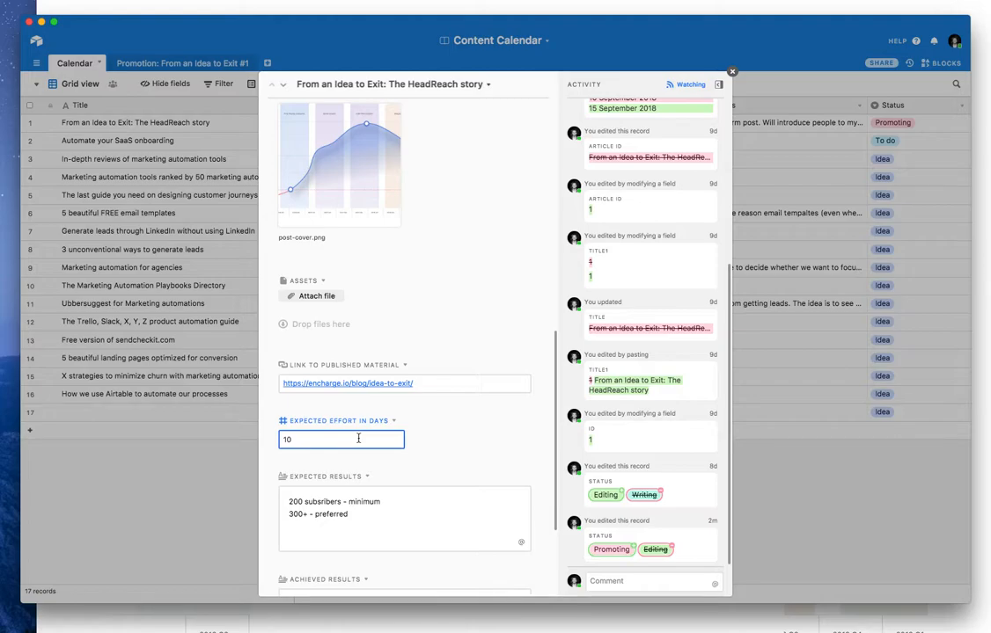
pyautogui.moveTo(358, 438); pyautogui.dragTo(278, 440)
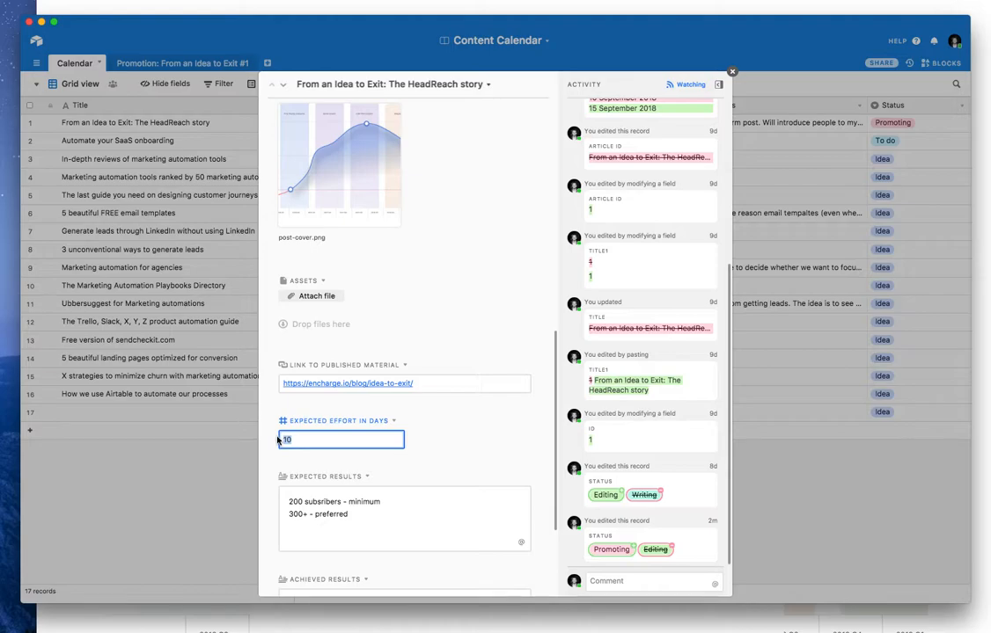
pyautogui.click(285, 458)
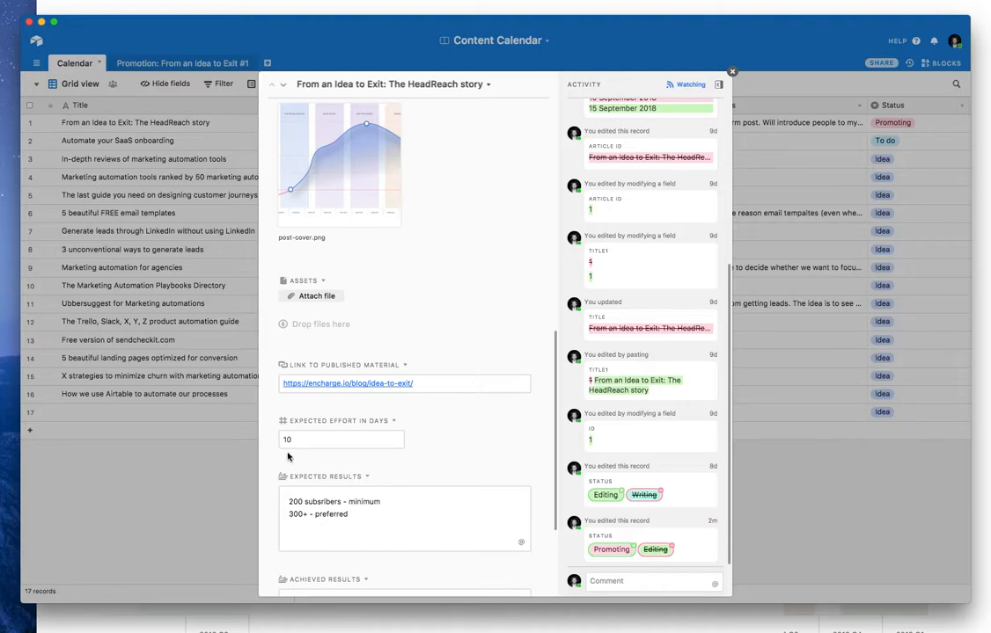
pyautogui.click(380, 513)
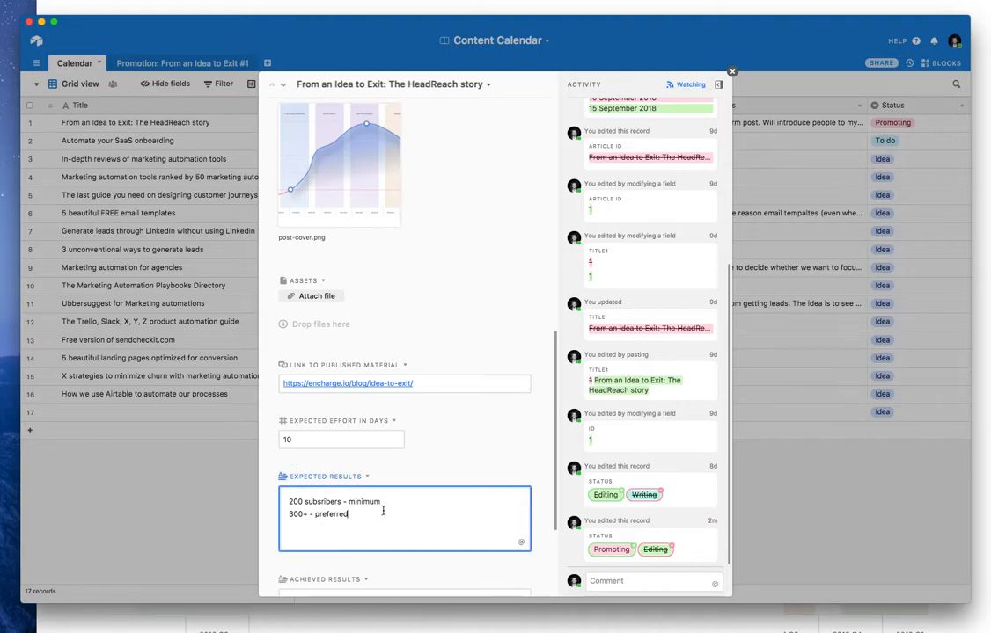
pyautogui.scroll(-2, 382, 512)
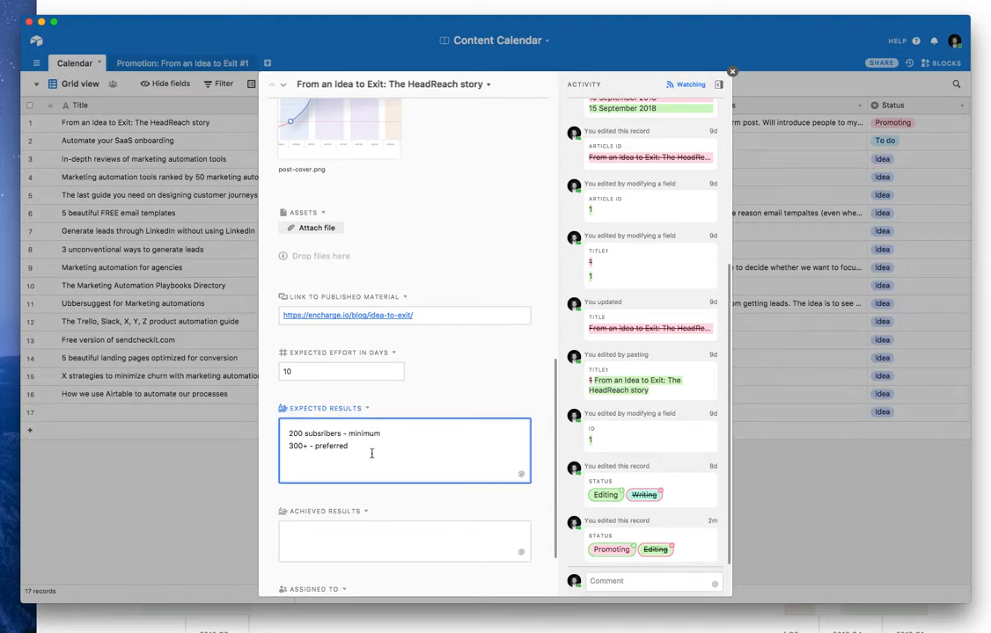
pyautogui.scroll(-2, 369, 449)
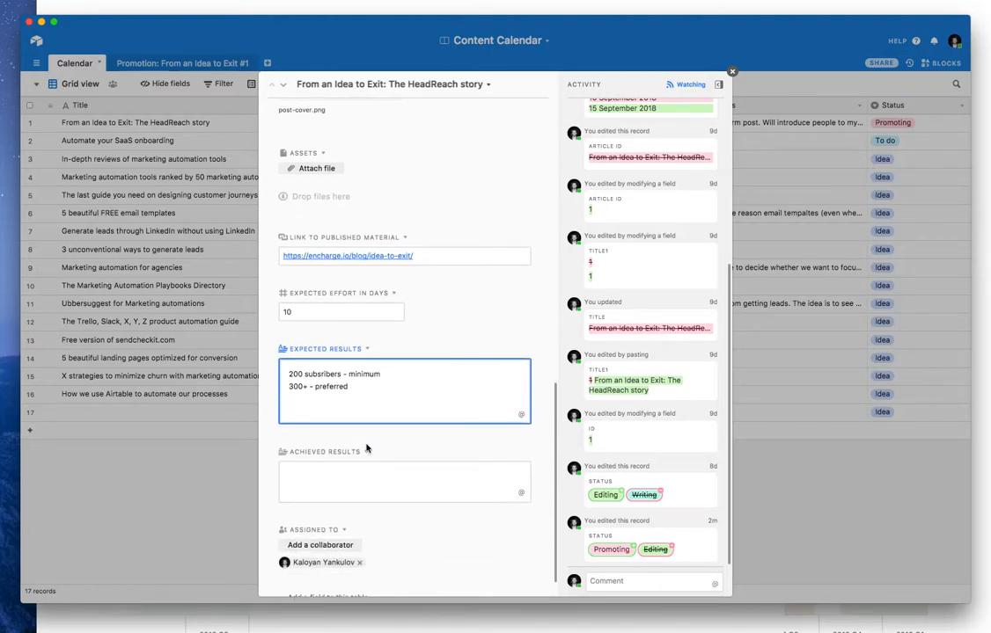
pyautogui.click(433, 484)
pyautogui.scroll(-1, 469, 435)
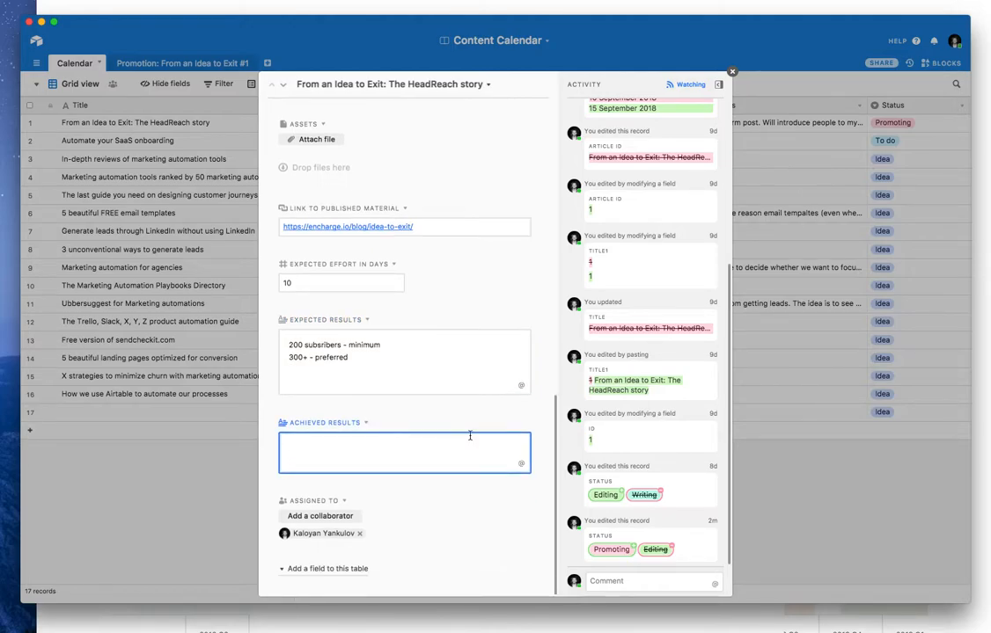
# - View the options of the record's Status field and close the list without changing the selection
pyautogui.scroll(8, 470, 435)
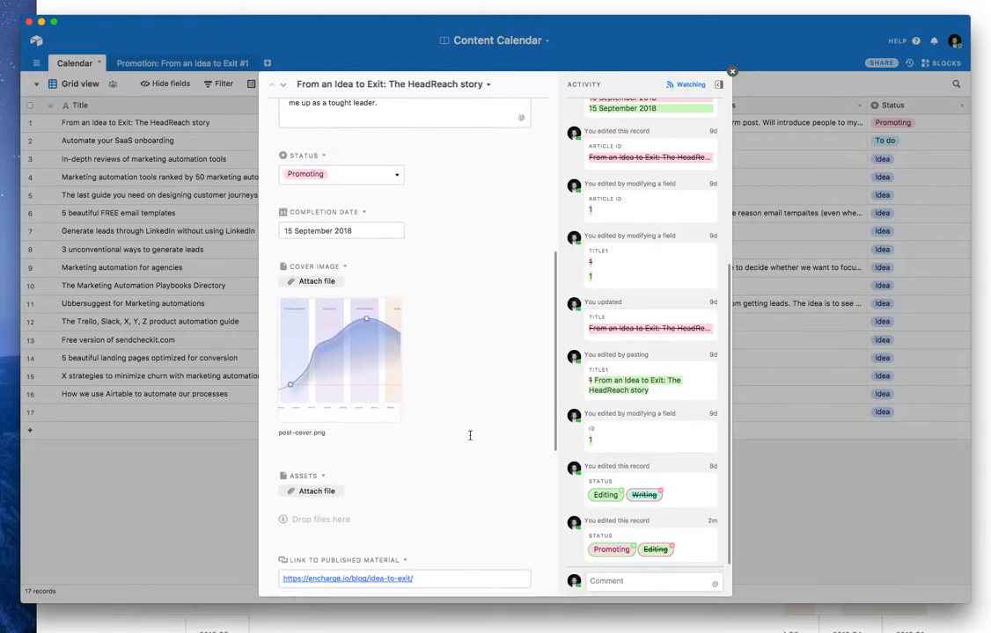
pyautogui.scroll(5, 470, 435)
pyautogui.click(391, 385)
pyautogui.scroll(-1, 333, 517)
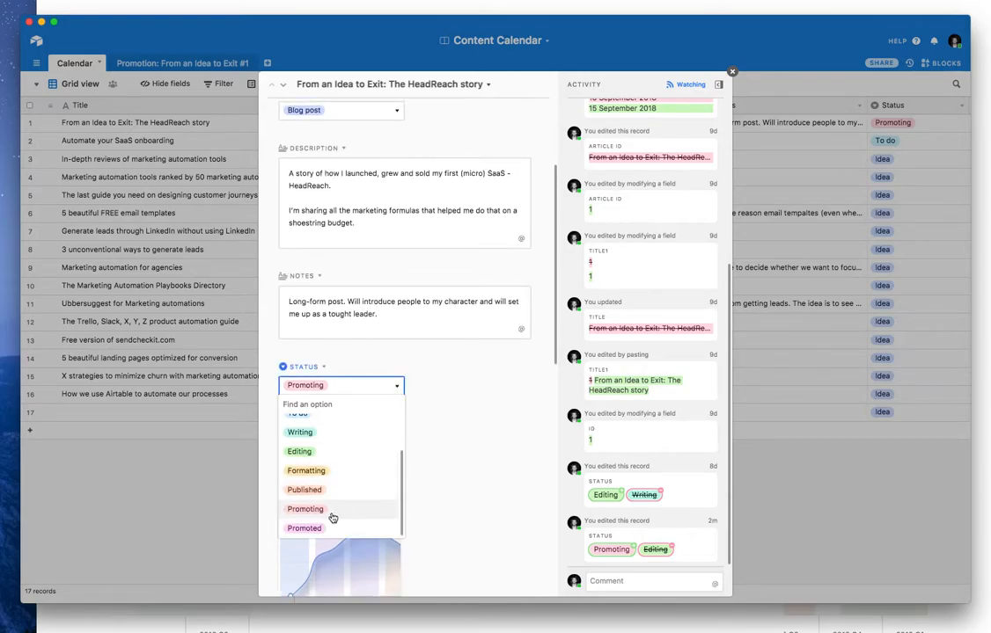
pyautogui.click(471, 481)
# - Review the record's Achieved results and Assigned to fields, and close the expanded record
pyautogui.scroll(-12, 453, 427)
pyautogui.click(380, 461)
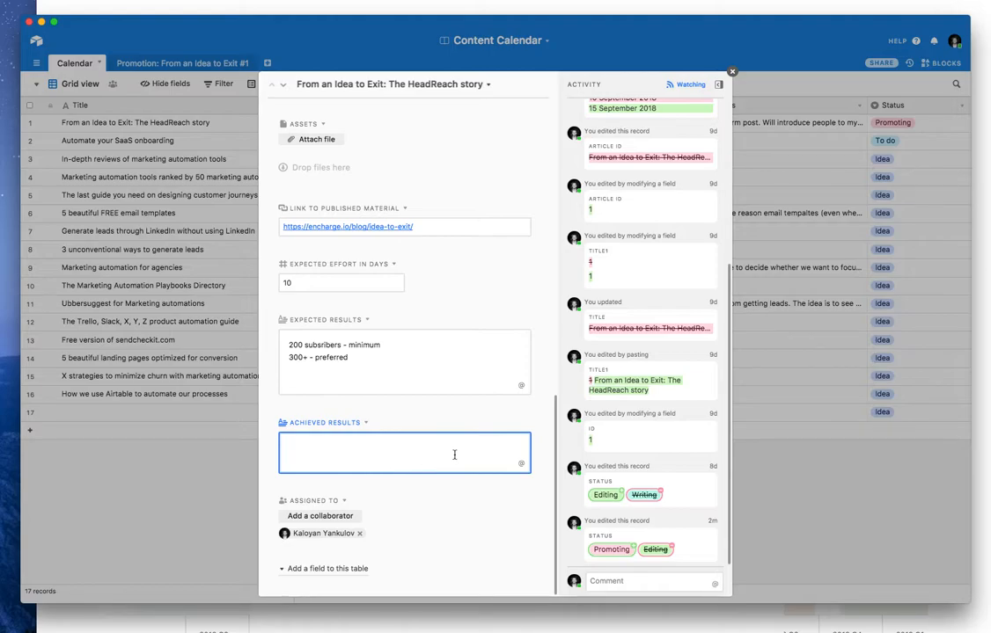
pyautogui.click(428, 522)
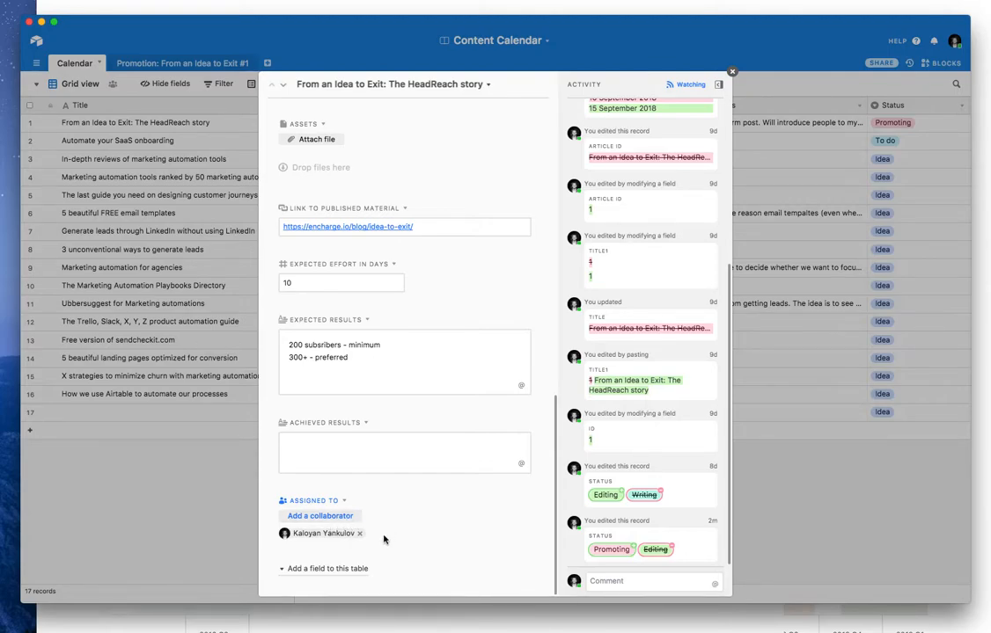
pyautogui.click(773, 417)
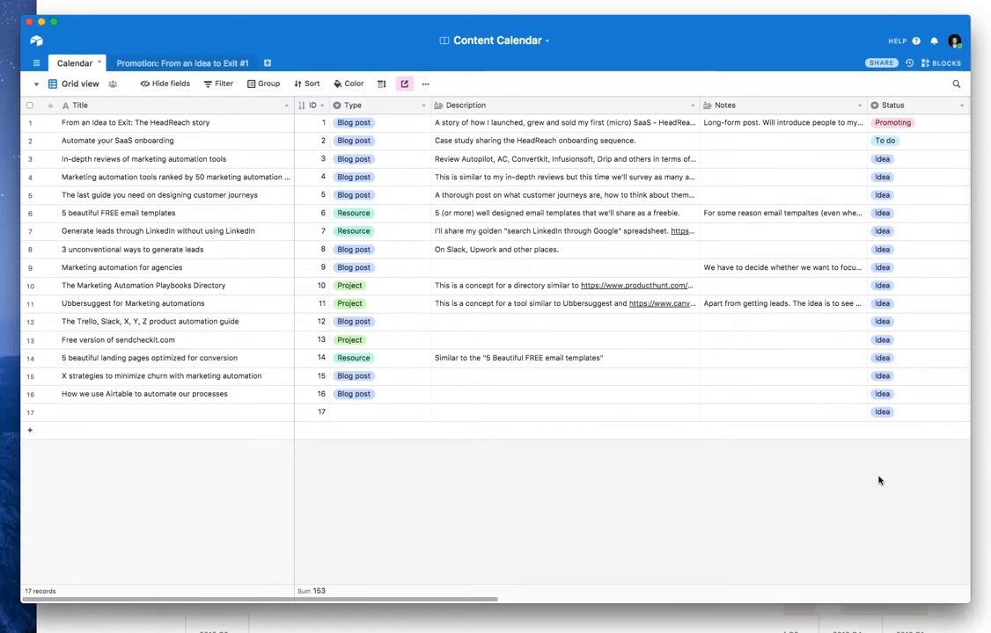
# - Look across the Calendar table's columns and compare it with the "Promotion: From an Idea to Exit #1" table
pyautogui.hscroll(5, 435, 318)
pyautogui.hscroll(5, 435, 318)
pyautogui.hscroll(-10, 435, 318)
pyautogui.click(142, 66)
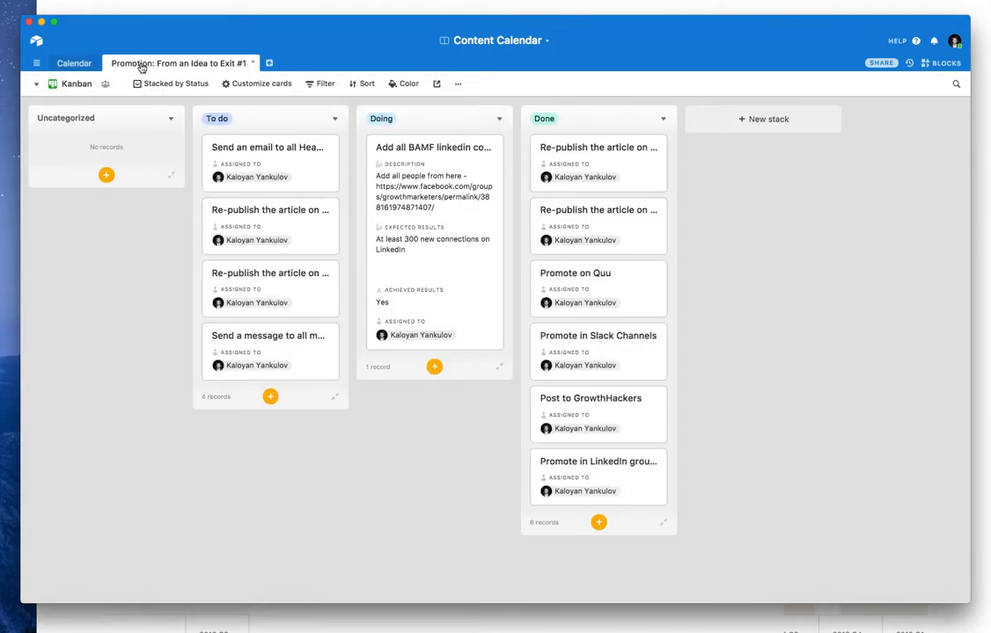
pyautogui.click(75, 65)
pyautogui.click(126, 66)
pyautogui.click(60, 67)
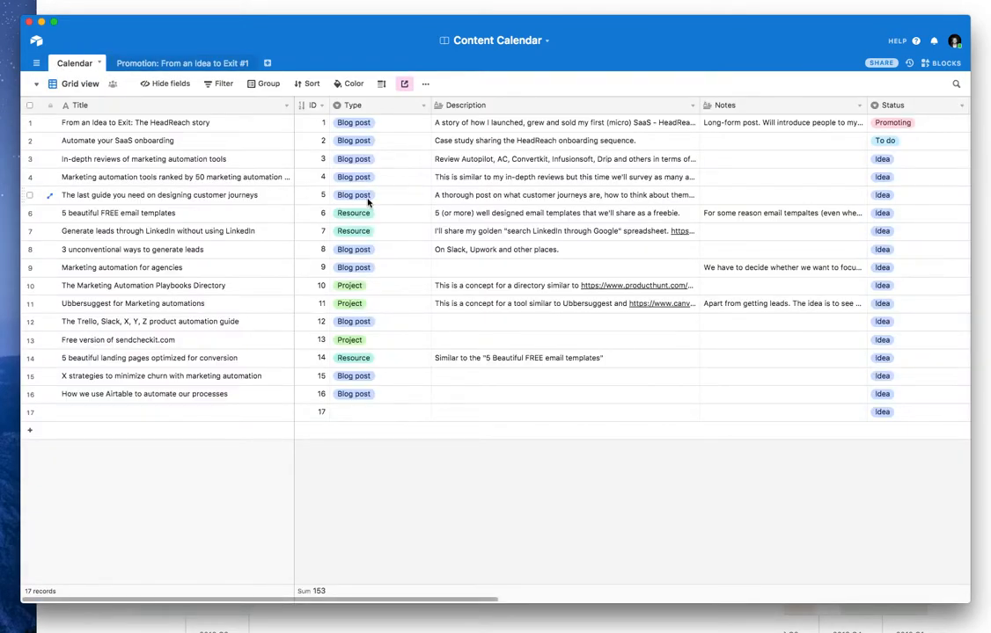
# - Open the "Promotion: From an Idea to Exit #1" table and collapse its Uncategorized stack
pyautogui.click(198, 66)
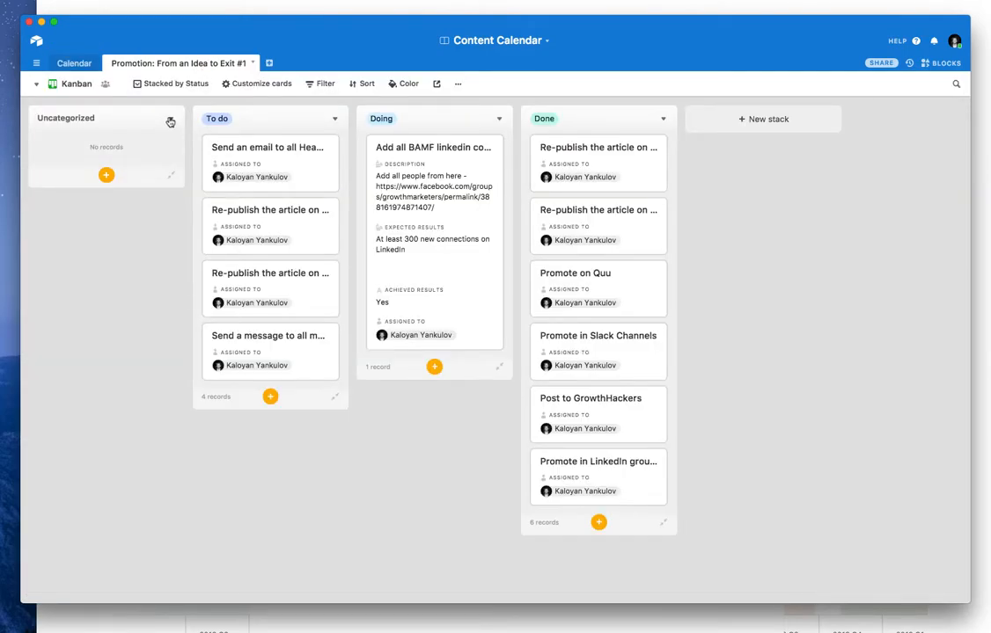
pyautogui.click(170, 121)
pyautogui.click(172, 182)
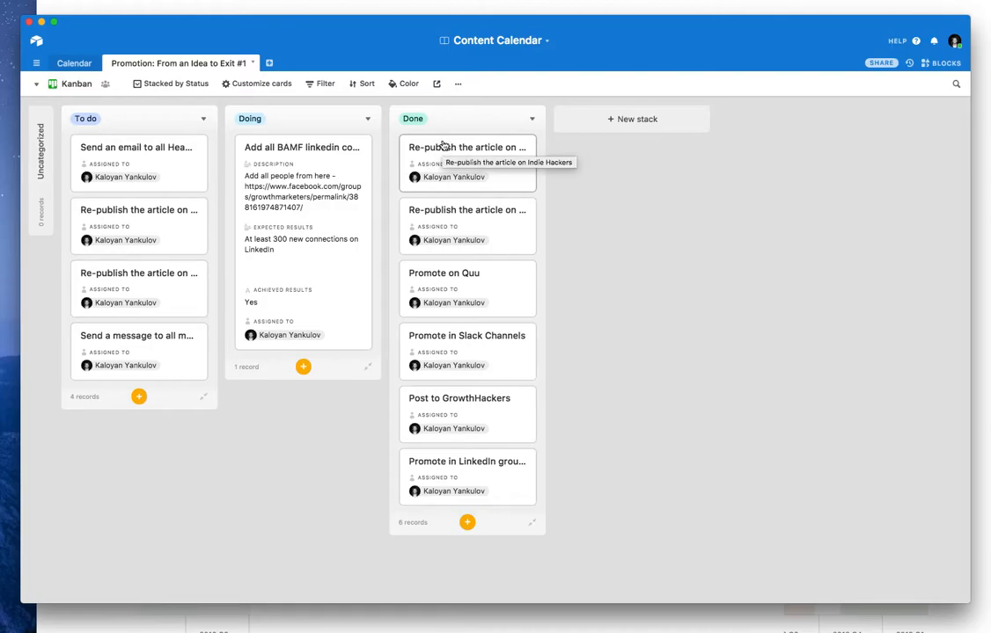
# - Examine the tactics, expected results, achieved results and assignees in the promotion table's Grid view, and return to the Calendar table
pyautogui.click(35, 83)
pyautogui.click(105, 111)
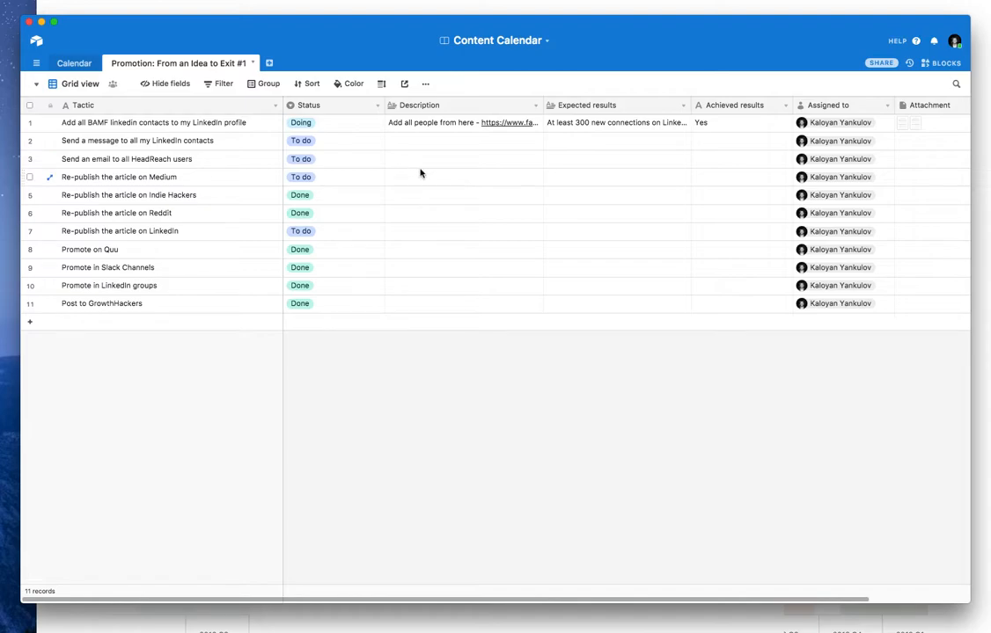
pyautogui.click(576, 123)
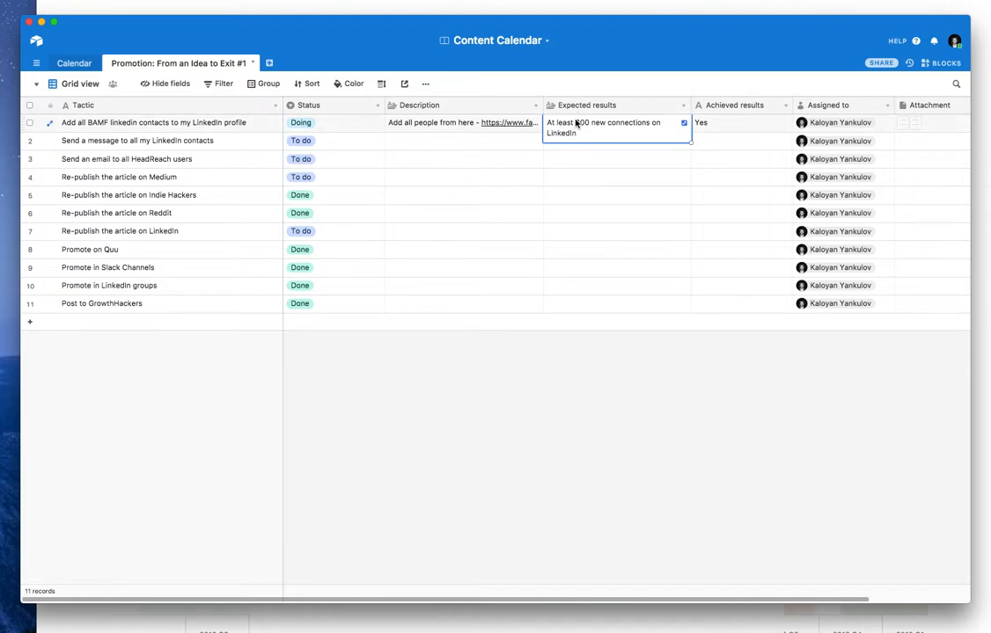
pyautogui.click(568, 157)
pyautogui.click(244, 124)
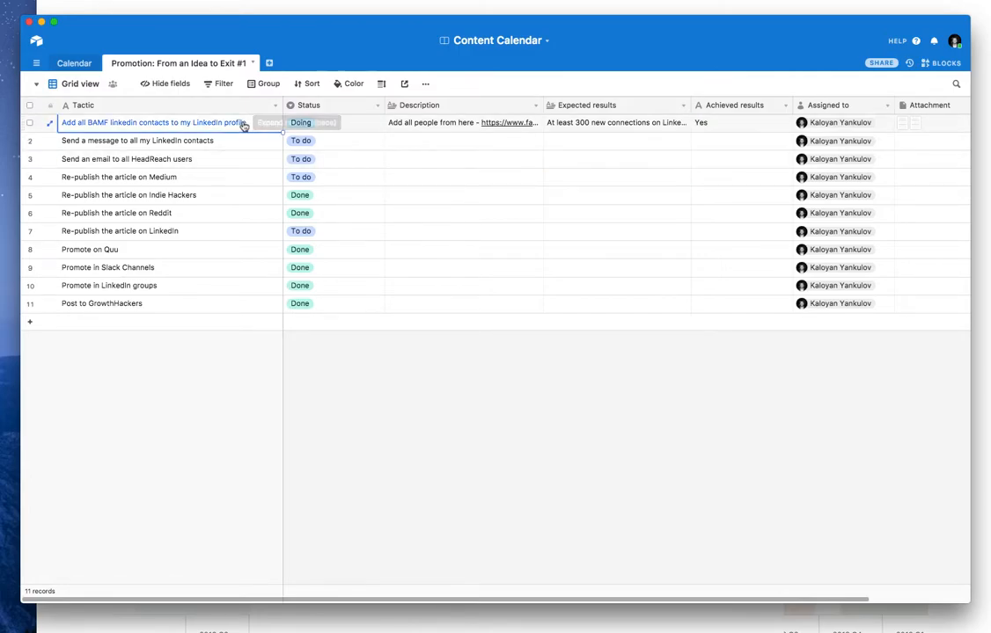
pyautogui.click(723, 126)
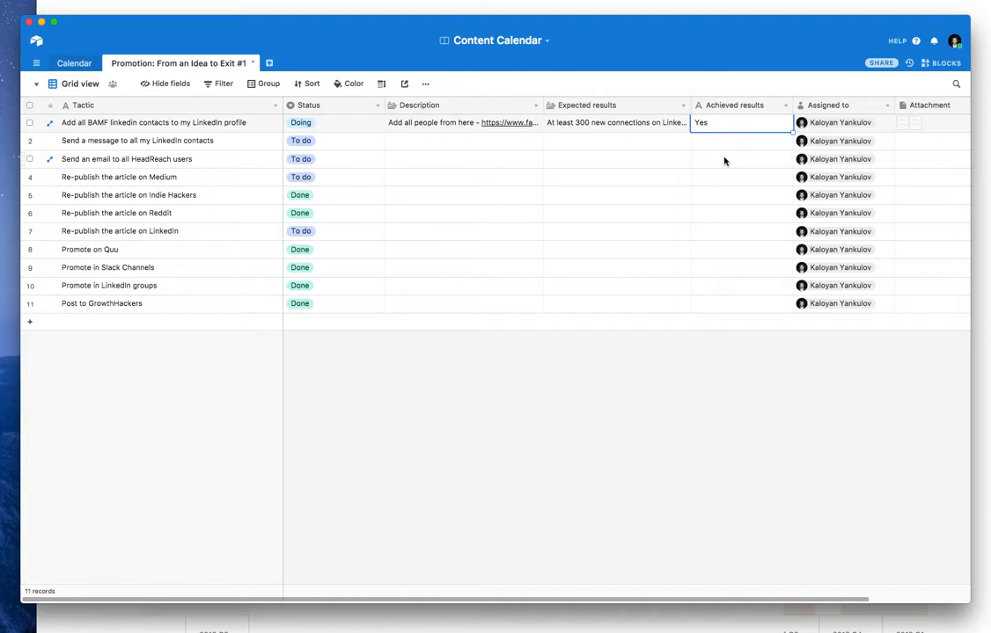
pyautogui.click(726, 158)
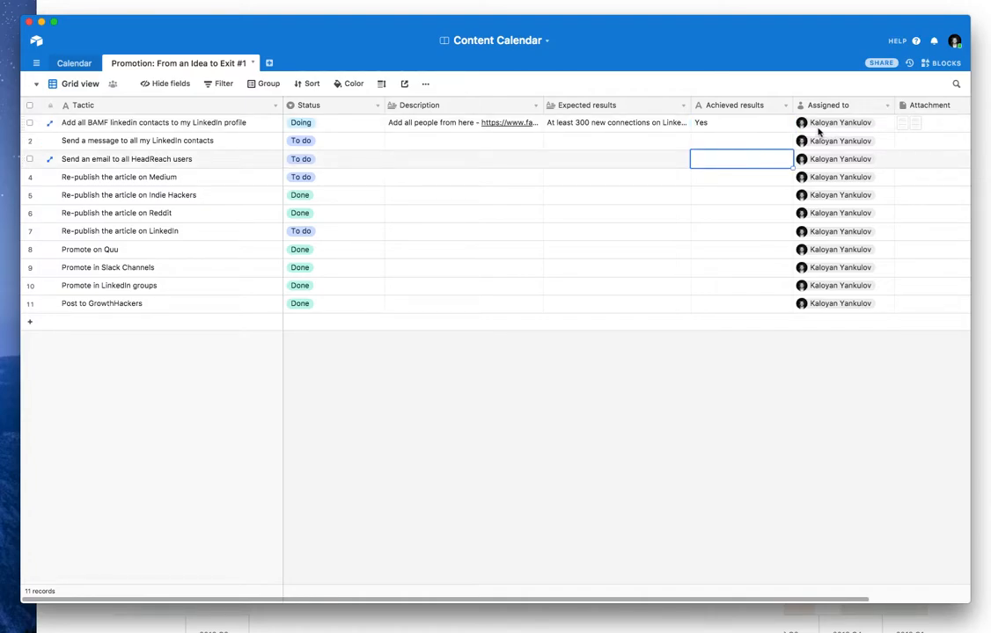
pyautogui.moveTo(751, 29); pyautogui.dragTo(754, 31)
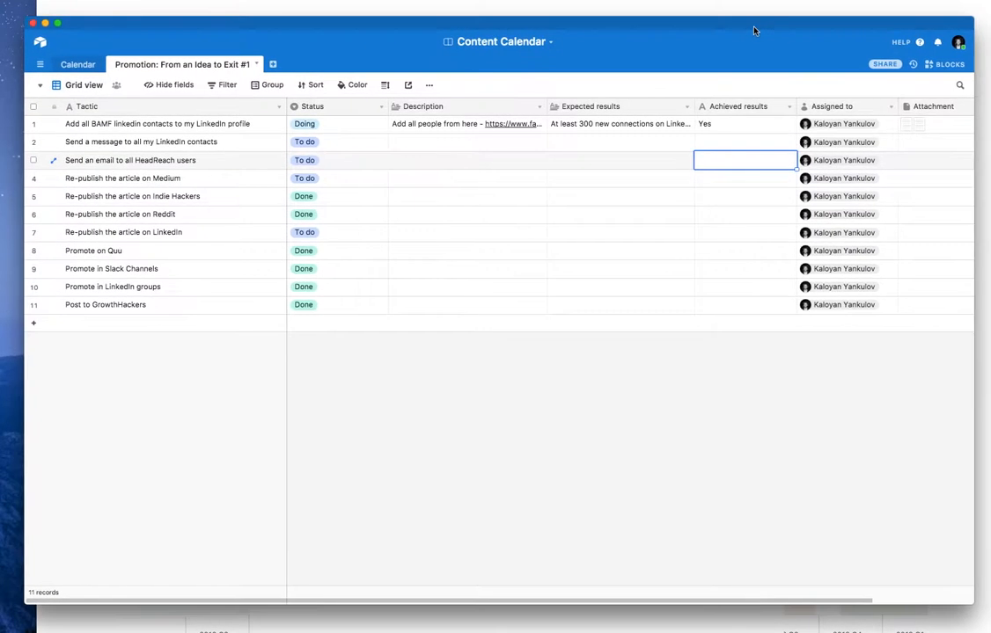
pyautogui.click(836, 177)
pyautogui.click(753, 143)
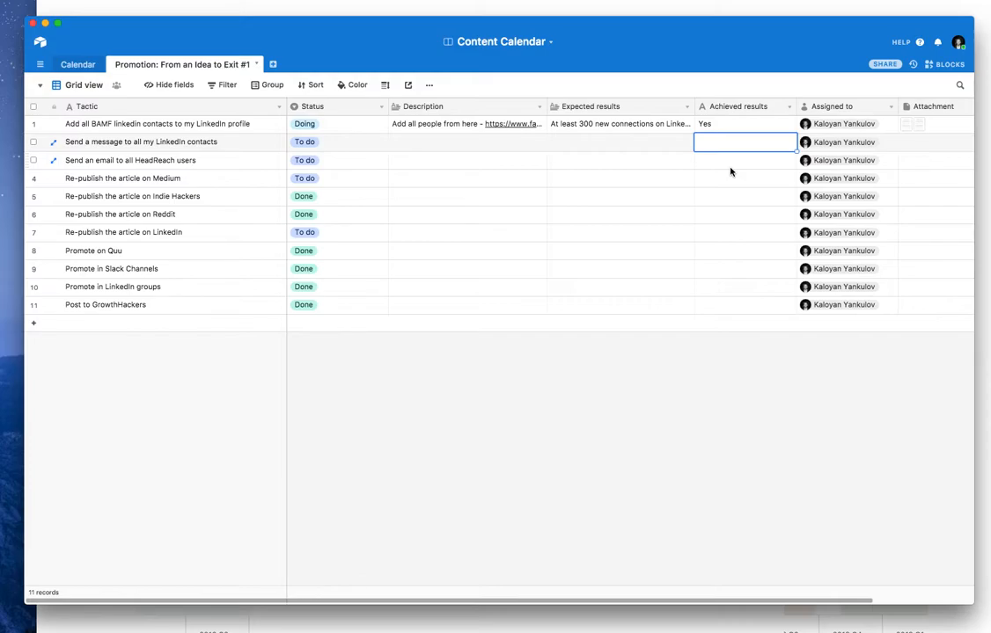
pyautogui.click(69, 66)
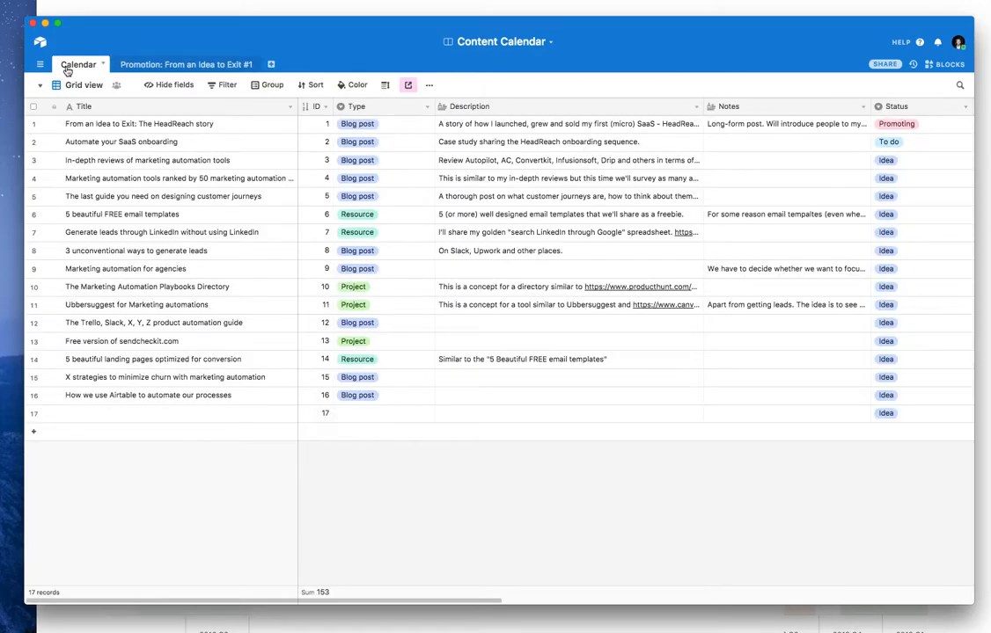